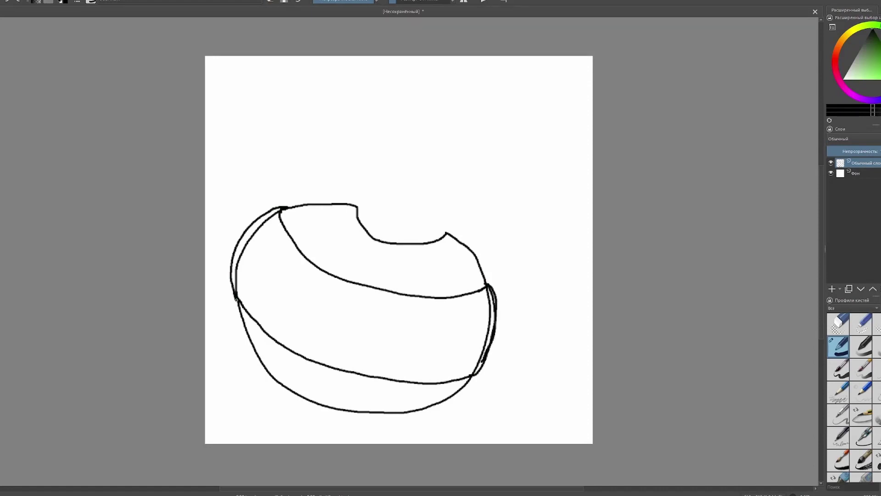
Retrace the grenade body's lower-left outline, bottom edge and top notch.
{"action": "left_click_drag", "start_coordinate": [236, 300], "coordinate": [282, 385]}
{"action": "left_click_drag", "start_coordinate": [335, 408], "coordinate": [459, 391]}
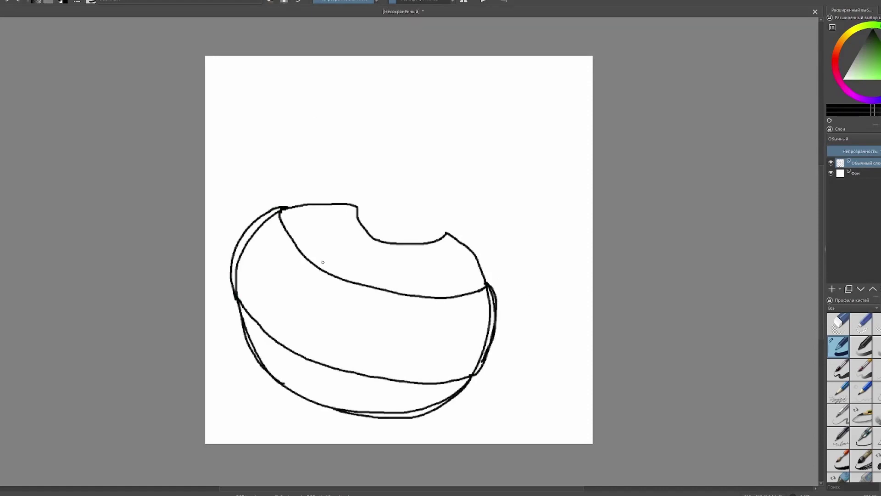
{"action": "mouse_move", "coordinate": [351, 205]}
{"action": "left_mouse_down"}
{"action": "mouse_move", "coordinate": [381, 240]}
{"action": "mouse_move", "coordinate": [447, 234]}
{"action": "left_mouse_up"}
{"action": "mouse_move", "coordinate": [353, 205]}
{"action": "left_mouse_down"}
{"action": "mouse_move", "coordinate": [387, 242]}
{"action": "mouse_move", "coordinate": [450, 234]}
{"action": "left_mouse_up"}
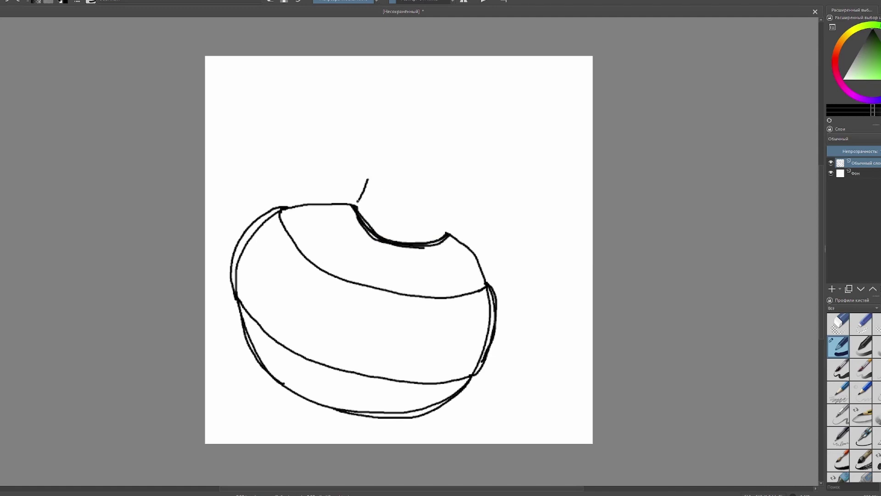
Draw a stacked cylindrical cap with a rim and elliptical top on the neck.
{"action": "left_click_drag", "start_coordinate": [356, 205], "coordinate": [372, 172]}
{"action": "left_click_drag", "start_coordinate": [456, 204], "coordinate": [447, 236]}
{"action": "mouse_move", "coordinate": [371, 174]}
{"action": "left_mouse_down"}
{"action": "mouse_move", "coordinate": [404, 202]}
{"action": "mouse_move", "coordinate": [457, 203]}
{"action": "left_mouse_up"}
{"action": "left_click_drag", "start_coordinate": [404, 207], "coordinate": [452, 212]}
{"action": "left_click_drag", "start_coordinate": [437, 174], "coordinate": [457, 206]}
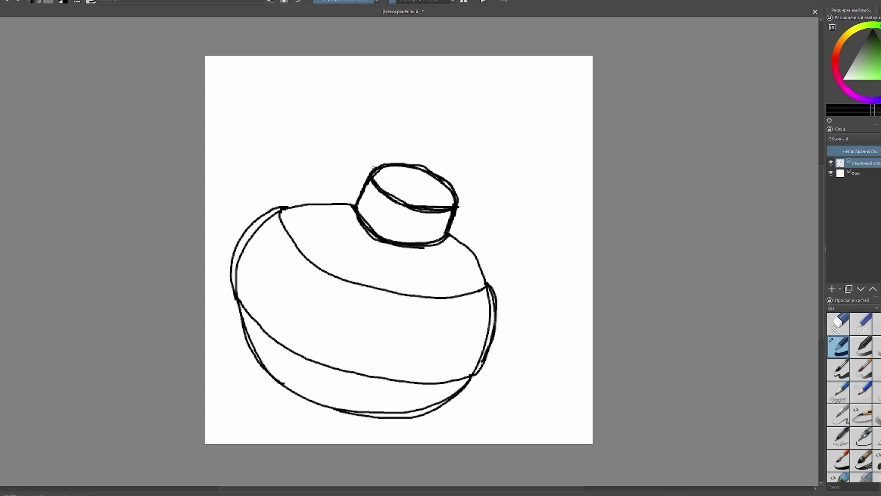
{"action": "left_click_drag", "start_coordinate": [400, 166], "coordinate": [403, 165]}
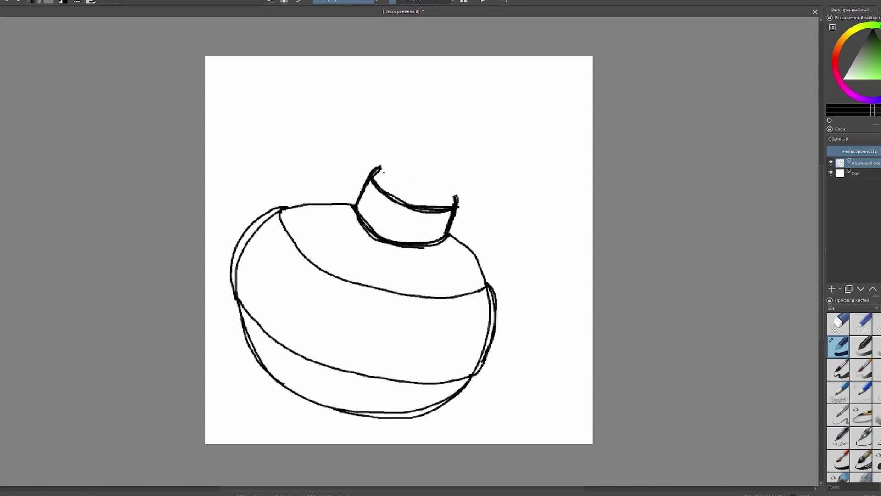
{"action": "mouse_move", "coordinate": [382, 174]}
{"action": "left_mouse_down"}
{"action": "mouse_move", "coordinate": [447, 198]}
{"action": "mouse_move", "coordinate": [396, 167]}
{"action": "mouse_move", "coordinate": [453, 183]}
{"action": "mouse_move", "coordinate": [397, 156]}
{"action": "left_mouse_up"}
{"action": "left_click_drag", "start_coordinate": [450, 192], "coordinate": [456, 199]}
{"action": "left_click_drag", "start_coordinate": [356, 211], "coordinate": [449, 246]}
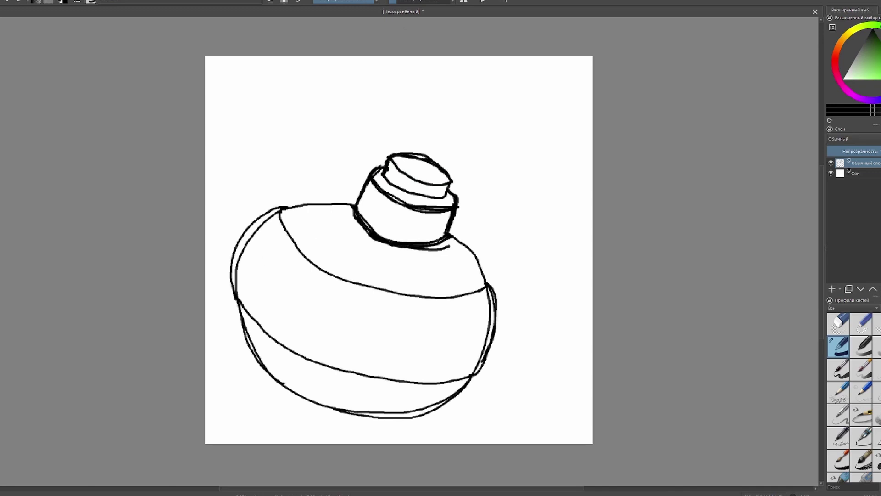
Retrace the body's side contours and draw a curved strap down its right side.
{"action": "mouse_move", "coordinate": [245, 310]}
{"action": "left_mouse_down"}
{"action": "mouse_move", "coordinate": [231, 251]}
{"action": "mouse_move", "coordinate": [276, 207]}
{"action": "mouse_move", "coordinate": [296, 209]}
{"action": "left_mouse_up"}
{"action": "mouse_move", "coordinate": [482, 282]}
{"action": "left_mouse_down"}
{"action": "mouse_move", "coordinate": [498, 308]}
{"action": "mouse_move", "coordinate": [457, 379]}
{"action": "left_mouse_up"}
{"action": "mouse_move", "coordinate": [417, 248]}
{"action": "left_mouse_down"}
{"action": "mouse_move", "coordinate": [412, 393]}
{"action": "mouse_move", "coordinate": [465, 399]}
{"action": "mouse_move", "coordinate": [482, 354]}
{"action": "left_mouse_up"}
{"action": "key", "text": "ctrl+z"}
{"action": "mouse_move", "coordinate": [449, 232]}
{"action": "left_mouse_down"}
{"action": "mouse_move", "coordinate": [444, 414]}
{"action": "mouse_move", "coordinate": [423, 251]}
{"action": "left_mouse_up"}
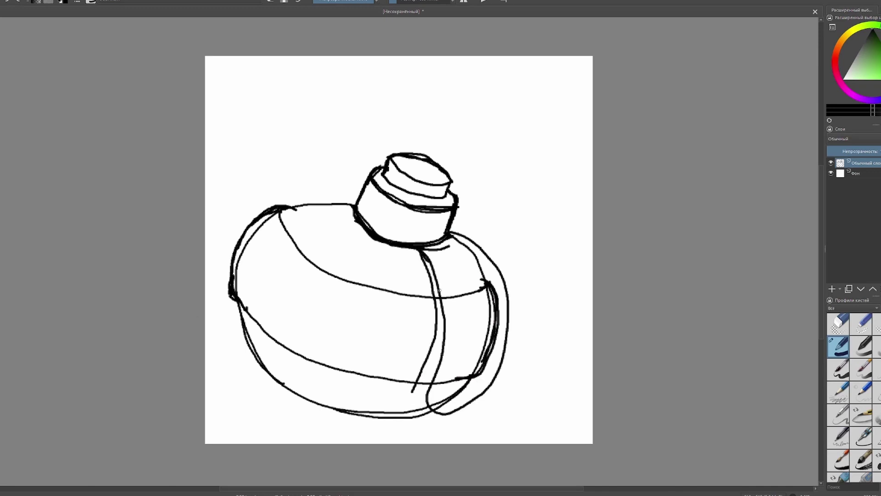
{"action": "mouse_move", "coordinate": [429, 405]}
{"action": "left_mouse_down"}
{"action": "mouse_move", "coordinate": [465, 332]}
{"action": "mouse_move", "coordinate": [434, 247]}
{"action": "left_mouse_up"}
{"action": "mouse_move", "coordinate": [404, 248]}
{"action": "left_mouse_down"}
{"action": "mouse_move", "coordinate": [407, 266]}
{"action": "mouse_move", "coordinate": [439, 286]}
{"action": "mouse_move", "coordinate": [493, 374]}
{"action": "left_mouse_up"}
{"action": "left_click_drag", "start_coordinate": [459, 235], "coordinate": [470, 377]}
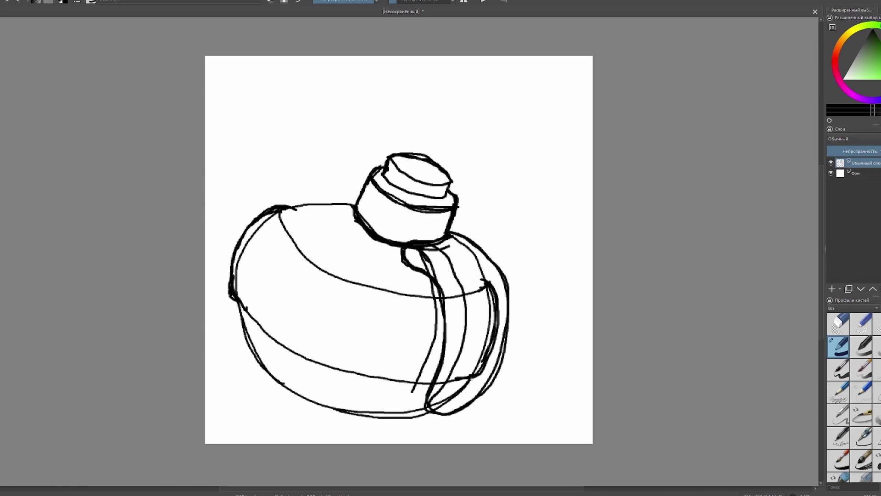
Erase stray lines around the strap and neck, and draw a small rivet at the strap's top.
{"action": "left_click", "coordinate": [405, 2]}
{"action": "left_click_drag", "start_coordinate": [412, 393], "coordinate": [427, 291]}
{"action": "mouse_move", "coordinate": [421, 253]}
{"action": "left_mouse_down"}
{"action": "mouse_move", "coordinate": [458, 324]}
{"action": "mouse_move", "coordinate": [438, 394]}
{"action": "mouse_move", "coordinate": [438, 275]}
{"action": "mouse_move", "coordinate": [482, 282]}
{"action": "mouse_move", "coordinate": [459, 395]}
{"action": "mouse_move", "coordinate": [470, 285]}
{"action": "mouse_move", "coordinate": [486, 289]}
{"action": "left_mouse_up"}
{"action": "key", "text": "ctrl+z"}
{"action": "left_click_drag", "start_coordinate": [424, 407], "coordinate": [342, 403]}
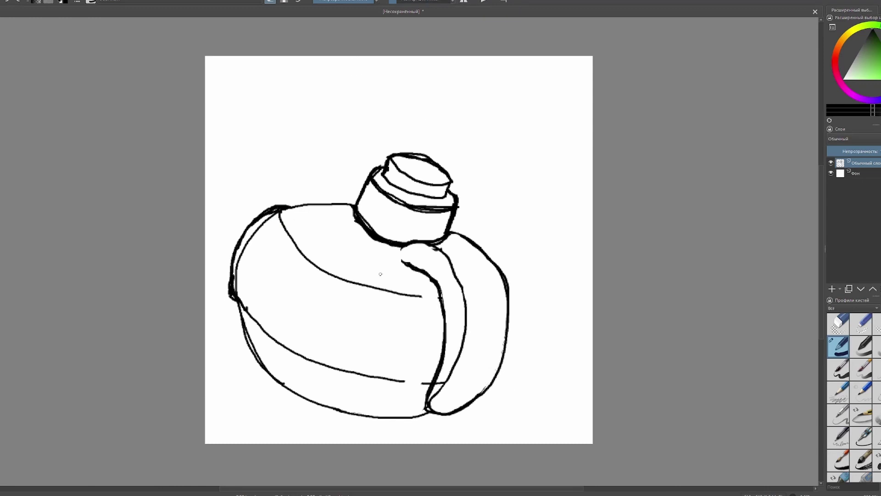
{"action": "left_click_drag", "start_coordinate": [417, 253], "coordinate": [418, 254]}
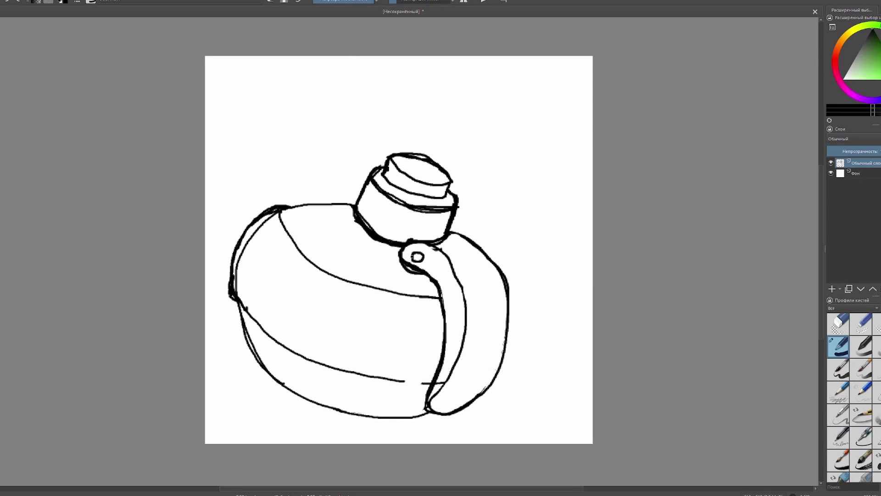
{"action": "mouse_move", "coordinate": [432, 410]}
{"action": "left_mouse_down"}
{"action": "mouse_move", "coordinate": [504, 344]}
{"action": "mouse_move", "coordinate": [477, 390]}
{"action": "mouse_move", "coordinate": [461, 241]}
{"action": "mouse_move", "coordinate": [479, 389]}
{"action": "left_mouse_up"}
Erase the old doubled outer right contour and stray bottom-right lines.
{"action": "key", "text": "e"}
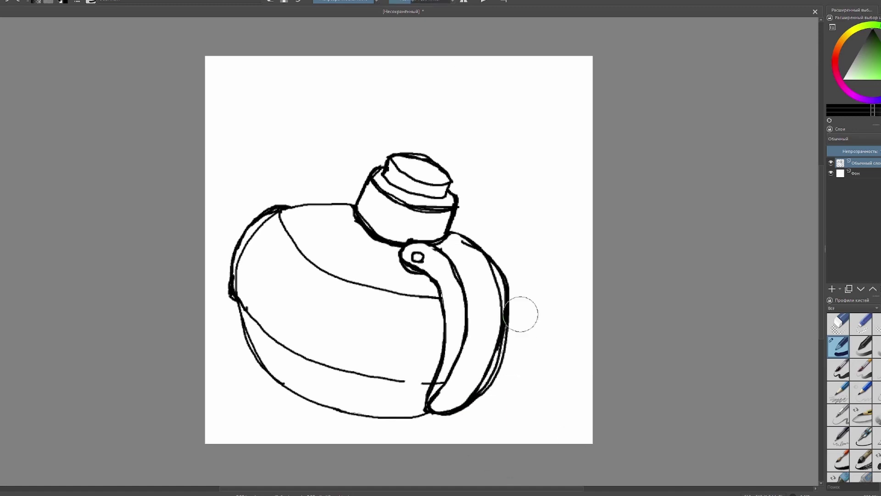
{"action": "mouse_move", "coordinate": [473, 421]}
{"action": "left_mouse_down"}
{"action": "mouse_move", "coordinate": [503, 384]}
{"action": "mouse_move", "coordinate": [506, 246]}
{"action": "left_mouse_up"}
{"action": "left_click_drag", "start_coordinate": [497, 394], "coordinate": [443, 431]}
{"action": "left_click", "coordinate": [404, 2]}
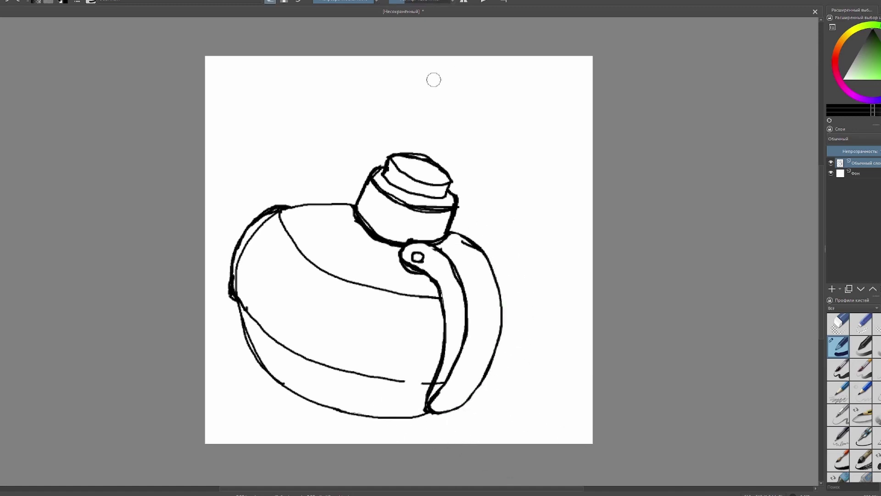
{"action": "left_click_drag", "start_coordinate": [461, 247], "coordinate": [471, 252]}
{"action": "left_click", "coordinate": [270, 1]}
{"action": "left_click", "coordinate": [397, 1]}
Replace the doubled left body outline with a single thicker contour and band line.
{"action": "left_click_drag", "start_coordinate": [301, 204], "coordinate": [265, 372]}
{"action": "key", "text": "e"}
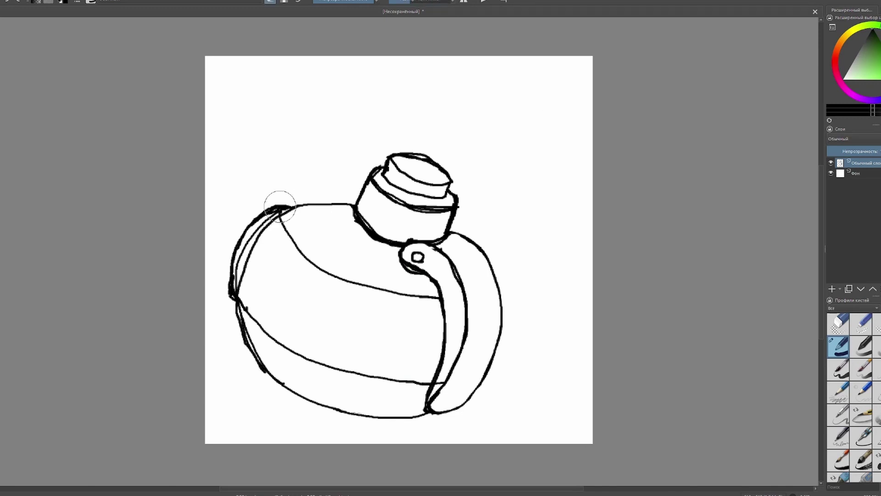
{"action": "left_click_drag", "start_coordinate": [276, 196], "coordinate": [221, 321]}
{"action": "key", "text": "e"}
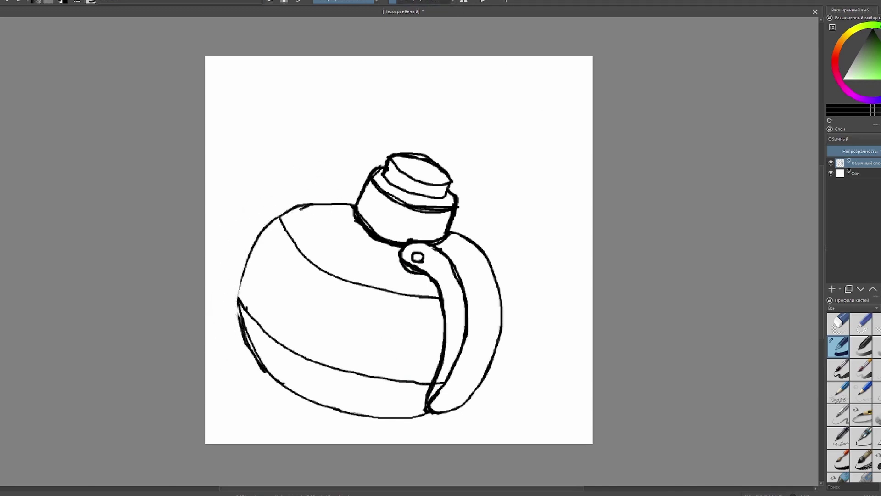
{"action": "mouse_move", "coordinate": [301, 209]}
{"action": "left_mouse_down"}
{"action": "mouse_move", "coordinate": [238, 301]}
{"action": "mouse_move", "coordinate": [252, 352]}
{"action": "left_mouse_up"}
{"action": "mouse_move", "coordinate": [287, 233]}
{"action": "left_mouse_down"}
{"action": "mouse_move", "coordinate": [353, 281]}
{"action": "mouse_move", "coordinate": [399, 295]}
{"action": "left_mouse_up"}
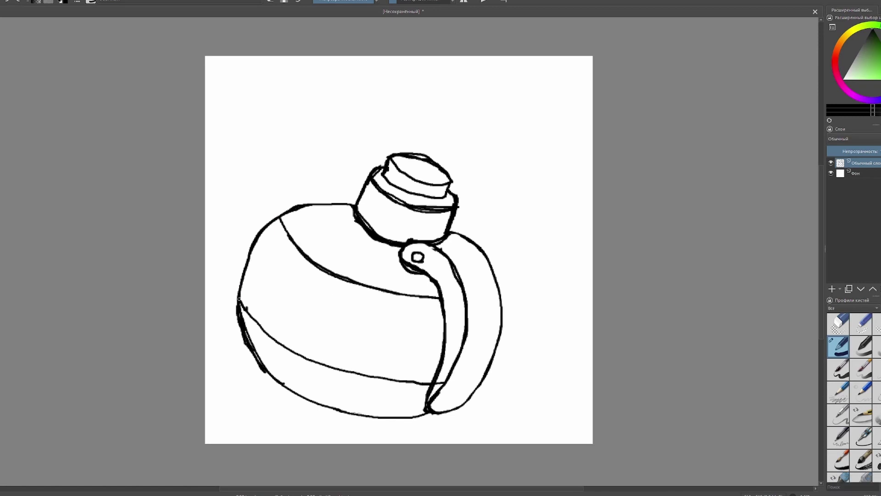
{"action": "key", "text": "e"}
{"action": "left_click_drag", "start_coordinate": [278, 216], "coordinate": [261, 298]}
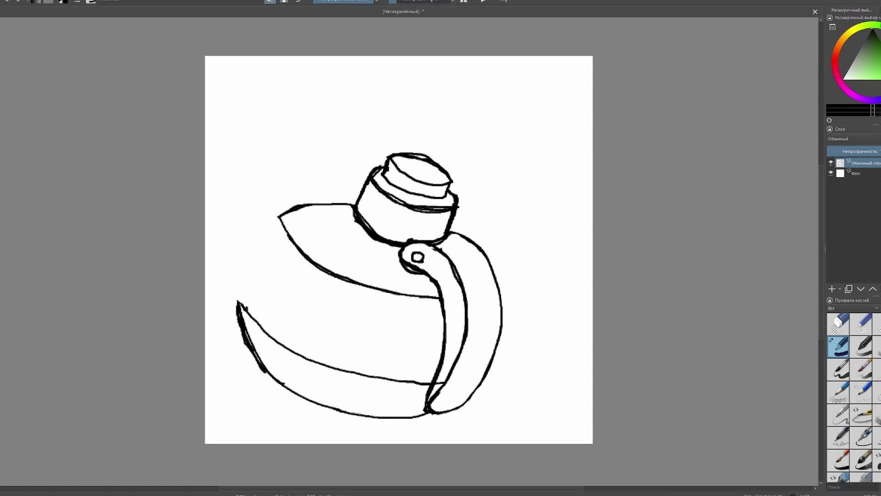
{"action": "left_click_drag", "start_coordinate": [278, 214], "coordinate": [236, 303]}
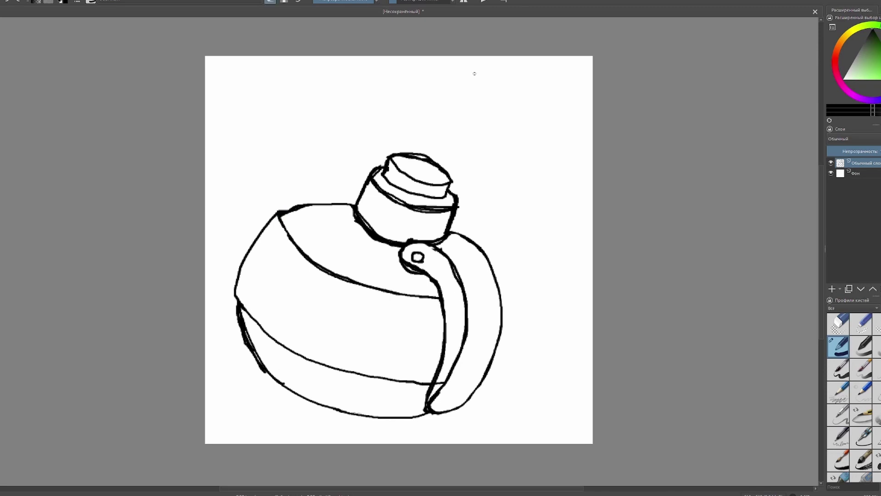
With a 40 px eraser, clean the lower-left outer edge, ring and strap's doubled lines.
{"action": "left_click", "coordinate": [410, 1]}
{"action": "left_click_drag", "start_coordinate": [223, 313], "coordinate": [250, 378]}
{"action": "left_click_drag", "start_coordinate": [225, 332], "coordinate": [235, 353]}
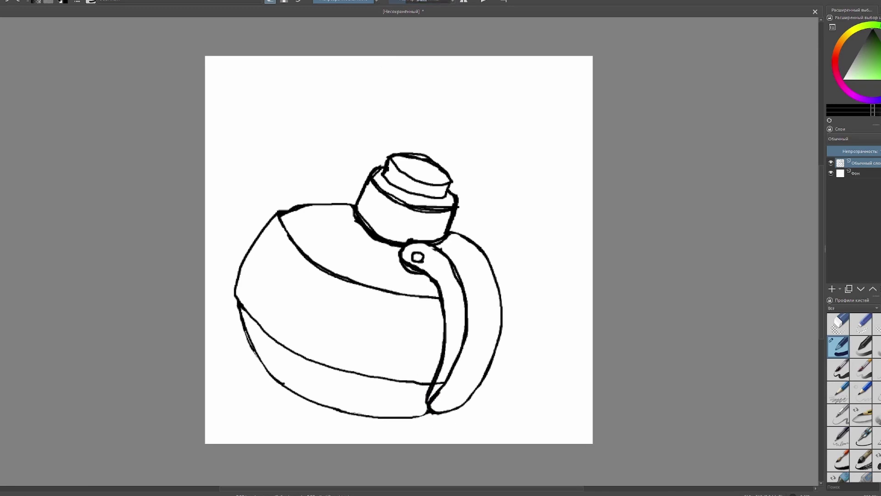
{"action": "left_click_drag", "start_coordinate": [408, 258], "coordinate": [443, 286]}
{"action": "left_click_drag", "start_coordinate": [441, 385], "coordinate": [449, 352]}
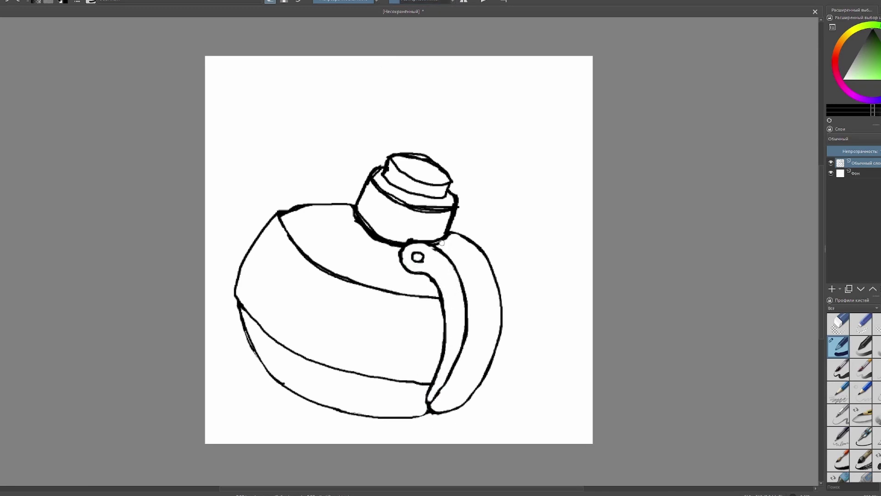
Thicken the neck's lower-left edge and the body's upper-left outline, undoing stray strokes.
{"action": "mouse_move", "coordinate": [442, 241]}
{"action": "left_mouse_down"}
{"action": "mouse_move", "coordinate": [367, 225]}
{"action": "mouse_move", "coordinate": [394, 243]}
{"action": "mouse_move", "coordinate": [359, 214]}
{"action": "mouse_move", "coordinate": [413, 242]}
{"action": "mouse_move", "coordinate": [355, 212]}
{"action": "left_mouse_up"}
{"action": "mouse_move", "coordinate": [428, 411]}
{"action": "left_mouse_down"}
{"action": "mouse_move", "coordinate": [298, 394]}
{"action": "mouse_move", "coordinate": [257, 362]}
{"action": "mouse_move", "coordinate": [356, 415]}
{"action": "mouse_move", "coordinate": [263, 369]}
{"action": "mouse_move", "coordinate": [235, 301]}
{"action": "mouse_move", "coordinate": [233, 251]}
{"action": "mouse_move", "coordinate": [289, 213]}
{"action": "left_mouse_up"}
{"action": "key", "text": "ctrl+z"}
{"action": "mouse_move", "coordinate": [278, 217]}
{"action": "left_mouse_down"}
{"action": "mouse_move", "coordinate": [300, 252]}
{"action": "mouse_move", "coordinate": [432, 297]}
{"action": "left_mouse_up"}
{"action": "key", "text": "ctrl+z"}
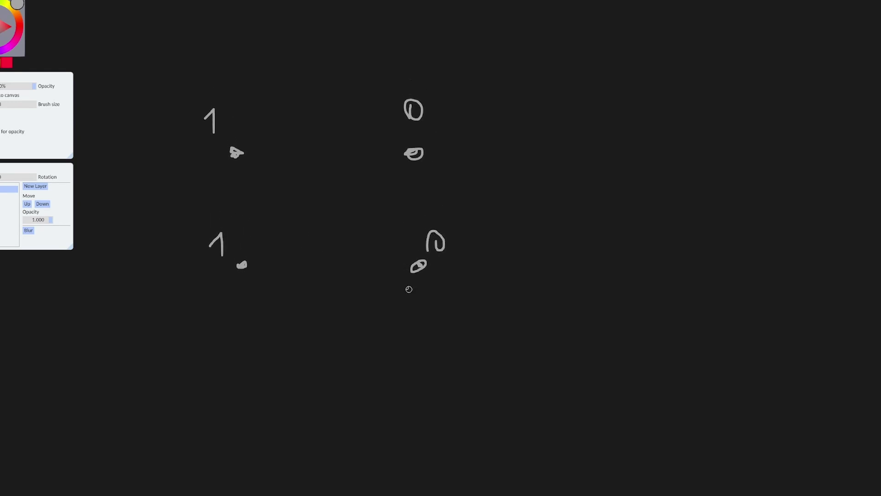
Pan and zoom the Milton board over to the numbered 0–15 case tables.
{"action": "middle_click_drag", "start_coordinate": [464, 414], "coordinate": [450, 378]}
{"action": "scroll", "coordinate": [453, 381], "scroll_direction": "down", "scroll_amount": 3}
{"action": "middle_click_drag", "start_coordinate": [516, 426], "coordinate": [438, 181]}
{"action": "scroll", "coordinate": [441, 180], "scroll_direction": "up", "scroll_amount": 3}
{"action": "middle_click_drag", "start_coordinate": [396, 373], "coordinate": [417, 234]}
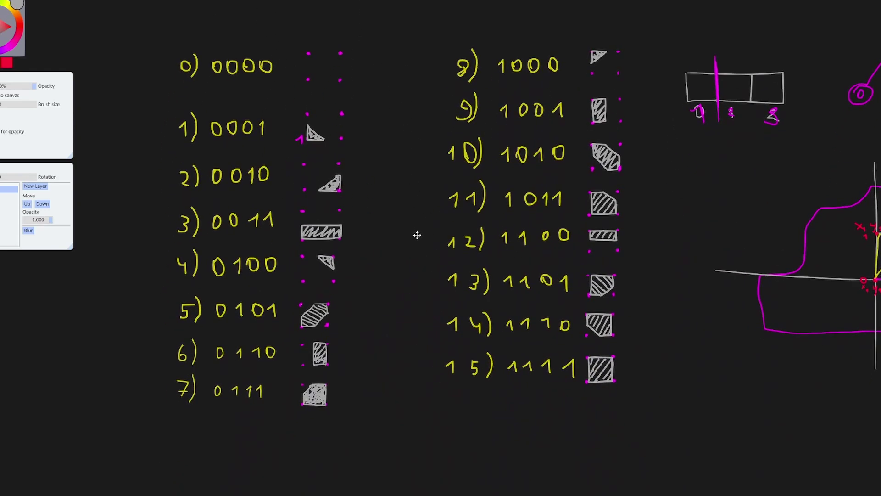
Bring the 1/0 corner sketch back into view and add a small mark beside corner 0.
{"action": "scroll", "coordinate": [409, 196], "scroll_direction": "up", "scroll_amount": 1}
{"action": "middle_click_drag", "start_coordinate": [360, 66], "coordinate": [407, 357]}
{"action": "scroll", "coordinate": [407, 357], "scroll_direction": "down", "scroll_amount": 3}
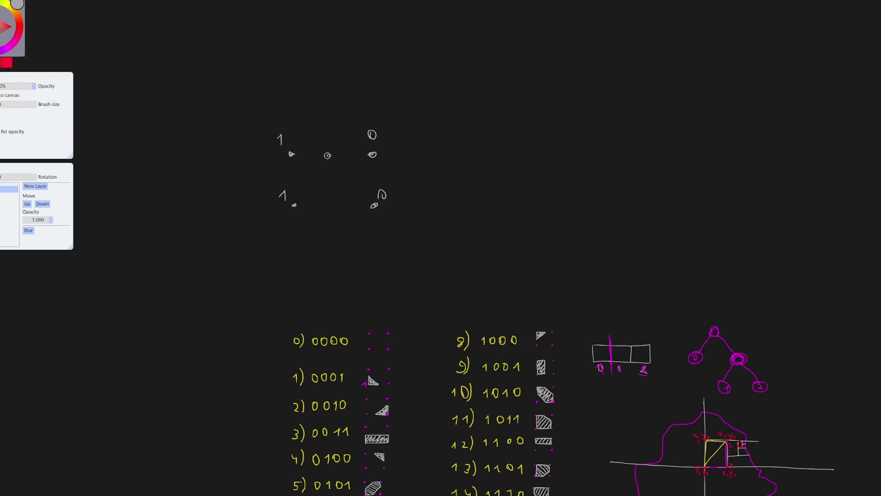
{"action": "scroll", "coordinate": [330, 157], "scroll_direction": "up", "scroll_amount": 1}
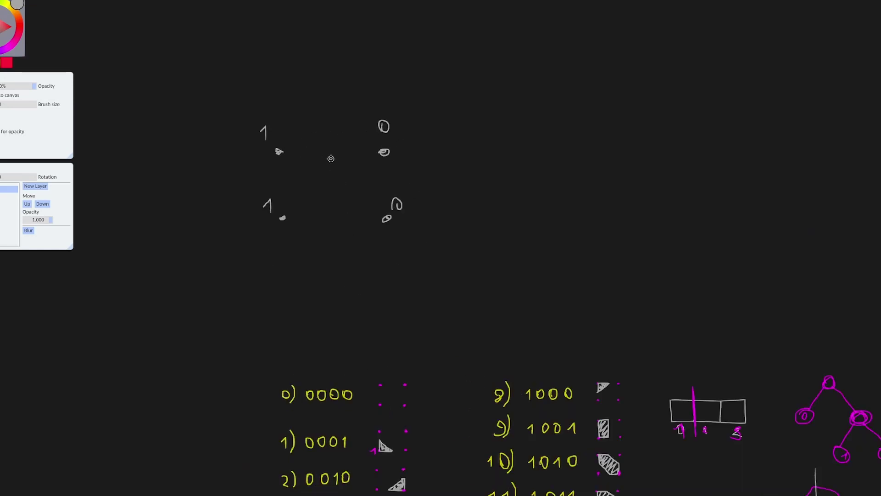
{"action": "scroll", "coordinate": [349, 184], "scroll_direction": "up", "scroll_amount": 2}
{"action": "middle_click_drag", "start_coordinate": [352, 191], "coordinate": [344, 251]}
{"action": "scroll", "coordinate": [330, 262], "scroll_direction": "down", "scroll_amount": 2}
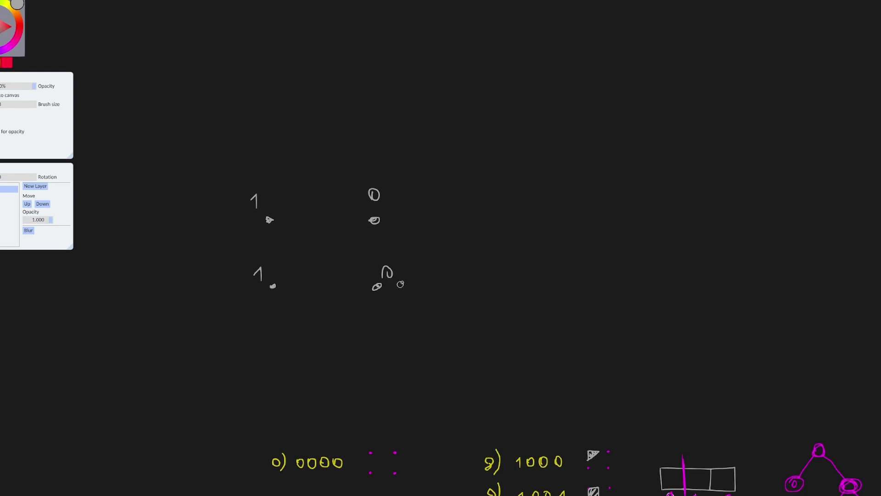
{"action": "mouse_move", "coordinate": [475, 203]}
{"action": "left_mouse_down"}
{"action": "mouse_move", "coordinate": [488, 186]}
{"action": "mouse_move", "coordinate": [489, 214]}
{"action": "left_mouse_up"}
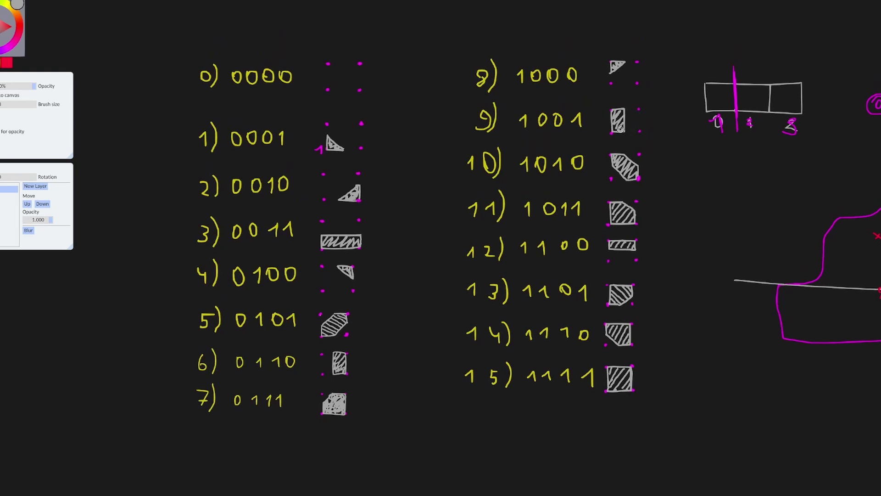
Zoom and pan the board so the corner sketch reading 1001 is centred.
{"action": "scroll", "coordinate": [620, 129], "scroll_direction": "up", "scroll_amount": 4}
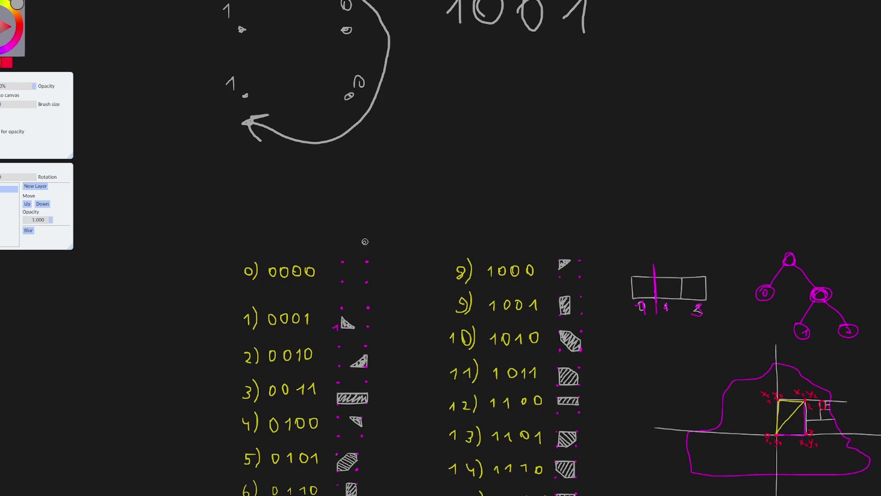
{"action": "middle_click_drag", "start_coordinate": [408, 309], "coordinate": [424, 158]}
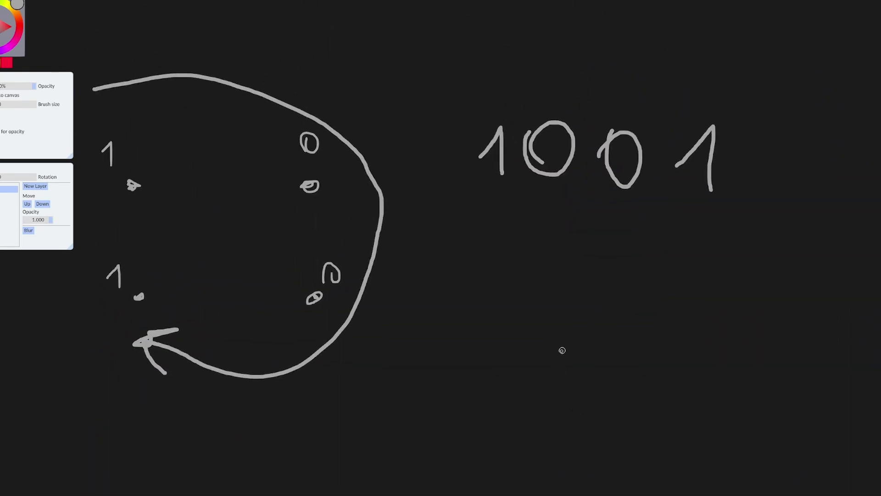
{"action": "scroll", "coordinate": [563, 349], "scroll_direction": "down", "scroll_amount": 3}
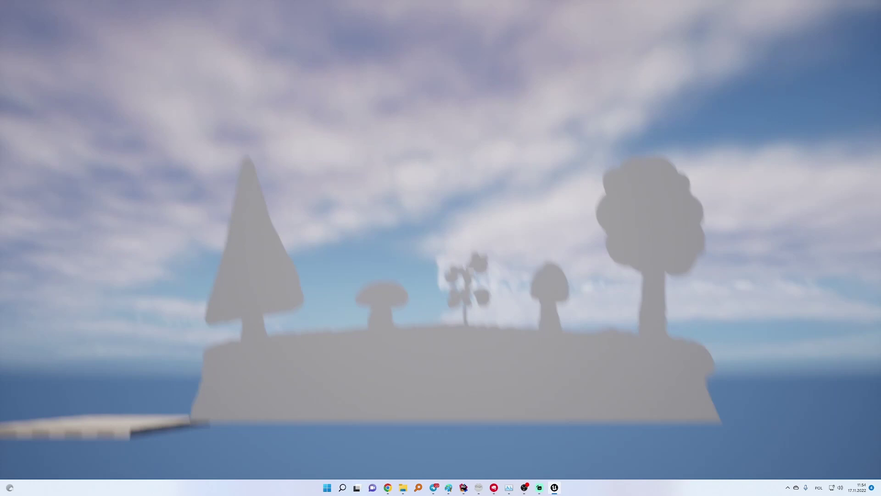
Move the play camera back from the brick-textured silhouette wall.
{"action": "key", "text": "s"}
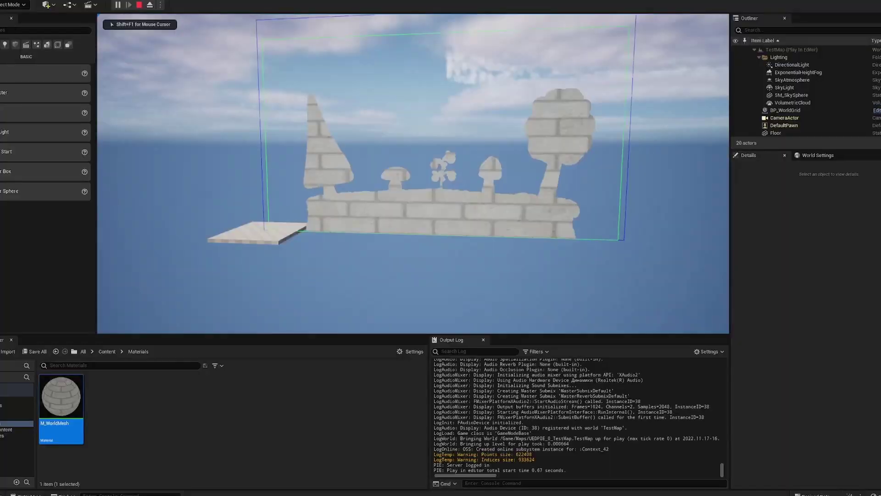
Turn the play camera around the level and fly toward the brick cutout wall.
{"action": "key", "text": "a"}
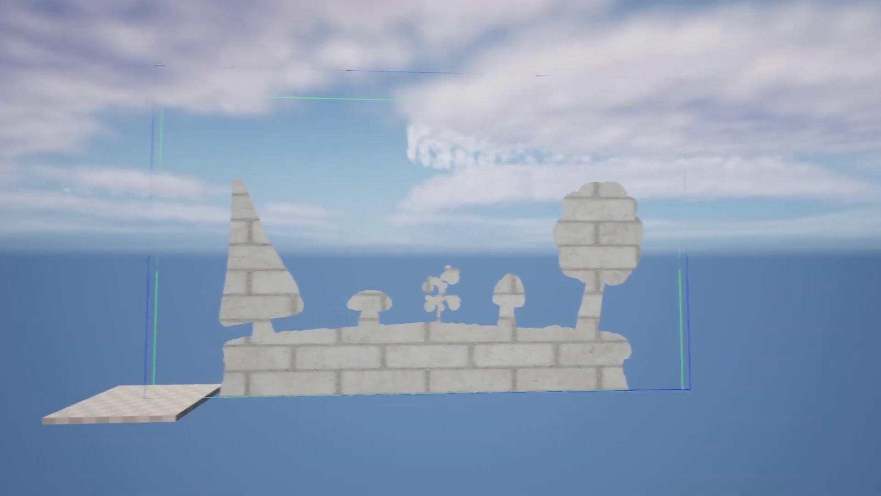
{"action": "key", "text": "d"}
{"action": "key", "text": "w"}
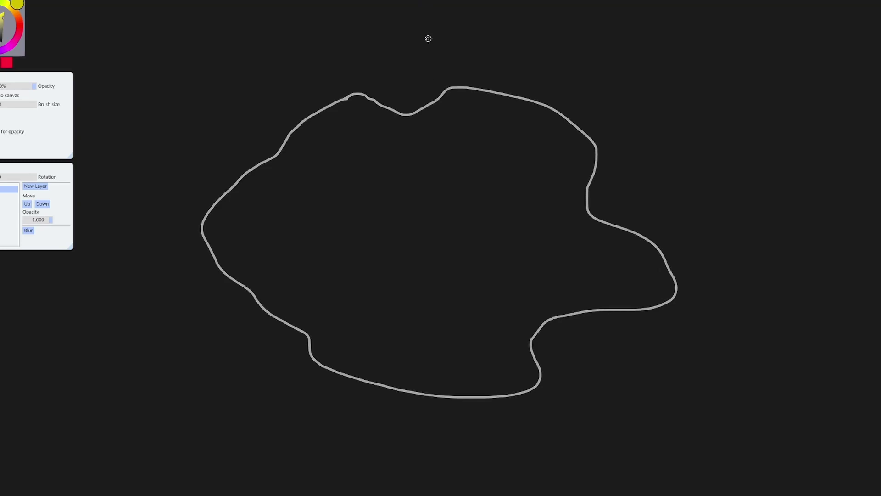
Divide the blob with yellow vertical and horizontal lines plus an upper-right divider.
{"action": "left_click_drag", "start_coordinate": [428, 30], "coordinate": [424, 484]}
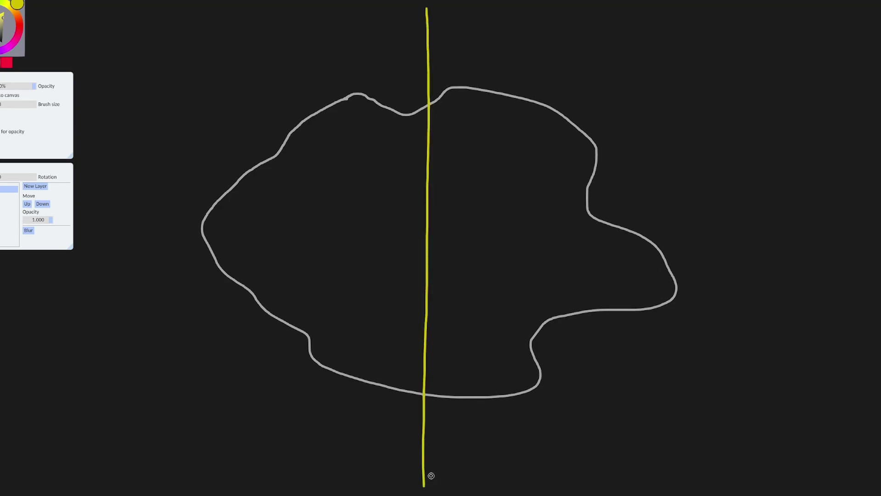
{"action": "left_click_drag", "start_coordinate": [454, 238], "coordinate": [764, 246]}
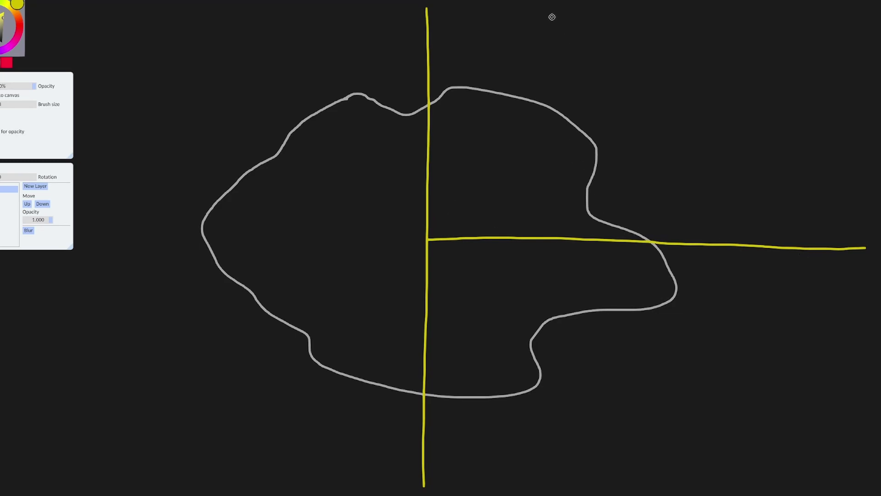
{"action": "left_click_drag", "start_coordinate": [519, 6], "coordinate": [520, 199]}
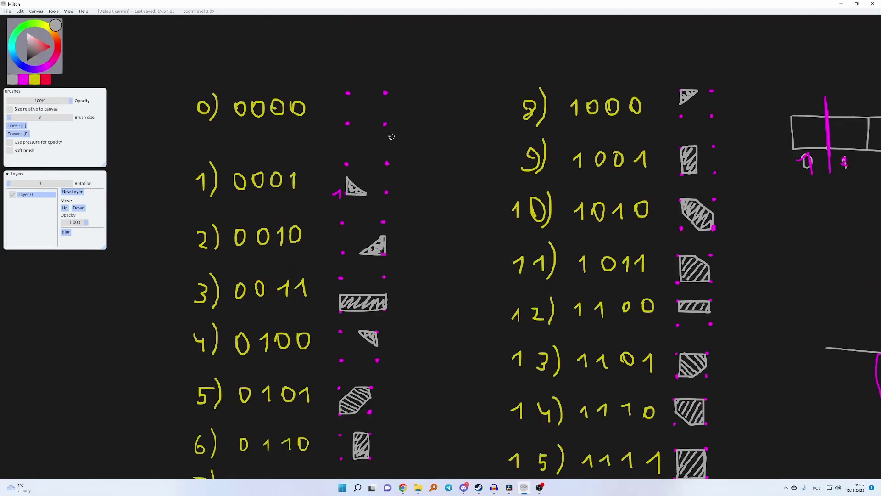
Undo a stray yellow stroke around the small grid block and switch the brush to red.
{"action": "mouse_move", "coordinate": [387, 136]}
{"action": "middle_mouse_down"}
{"action": "mouse_move", "coordinate": [407, 179]}
{"action": "mouse_move", "coordinate": [382, 211]}
{"action": "middle_mouse_up"}
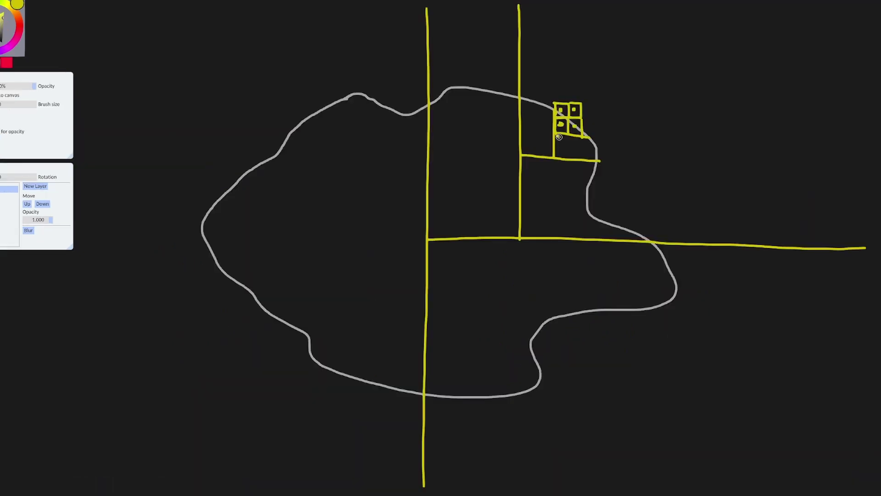
{"action": "key", "text": "ctrl+z"}
{"action": "left_click", "coordinate": [7, 63]}
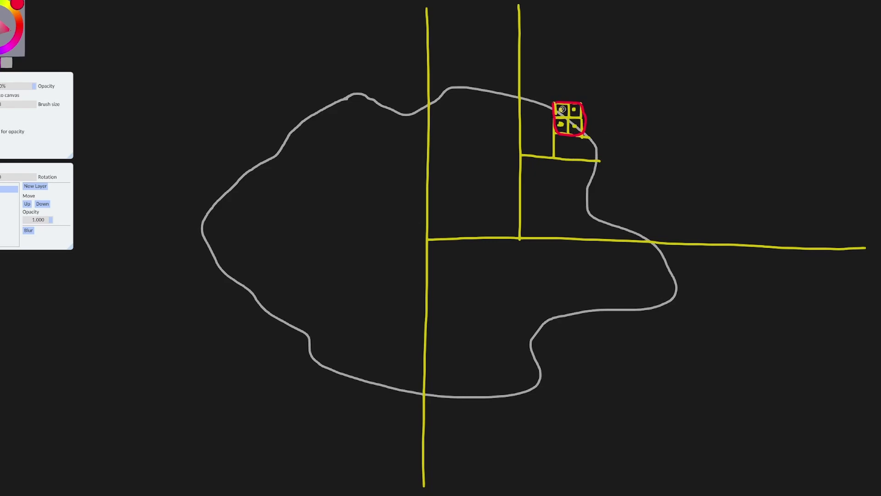
Add two short yellow dividers in the cell left of the red block.
{"action": "left_click", "coordinate": [1, 62]}
{"action": "left_click_drag", "start_coordinate": [553, 133], "coordinate": [530, 131]}
{"action": "left_click_drag", "start_coordinate": [522, 145], "coordinate": [538, 144]}
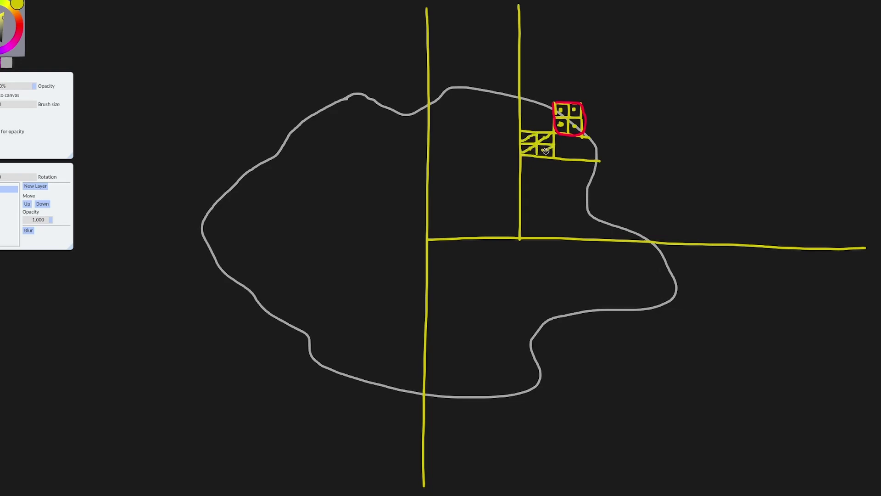
Remove the extra diagonal and outline the cell left-below the red square in magenta.
{"action": "key", "text": "ctrl+z"}
{"action": "key", "text": "ctrl+z"}
{"action": "key", "text": "ctrl+z"}
{"action": "left_click", "coordinate": [1, 66]}
{"action": "mouse_move", "coordinate": [521, 134]}
{"action": "left_mouse_down"}
{"action": "mouse_move", "coordinate": [521, 152]}
{"action": "mouse_move", "coordinate": [552, 155]}
{"action": "mouse_move", "coordinate": [552, 138]}
{"action": "mouse_move", "coordinate": [524, 134]}
{"action": "mouse_move", "coordinate": [524, 153]}
{"action": "left_mouse_up"}
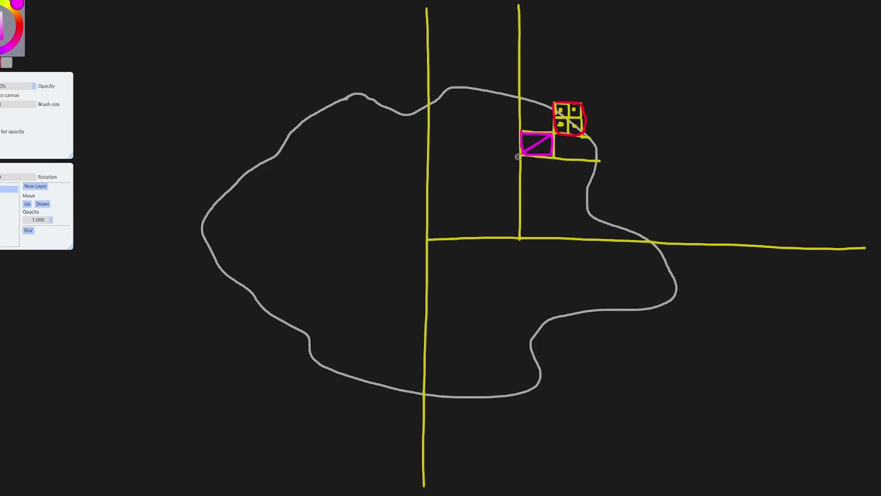
Subdivide the upper quadrant in yellow and outline the merged cell in magenta with a diagonal.
{"action": "left_click_drag", "start_coordinate": [436, 155], "coordinate": [527, 158]}
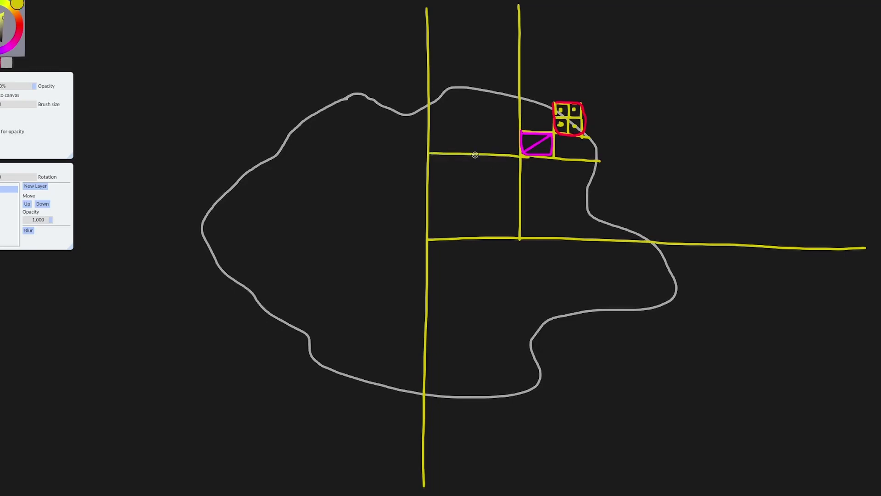
{"action": "mouse_move", "coordinate": [475, 155]}
{"action": "left_mouse_down"}
{"action": "mouse_move", "coordinate": [479, 223]}
{"action": "mouse_move", "coordinate": [521, 197]}
{"action": "left_mouse_up"}
{"action": "mouse_move", "coordinate": [498, 159]}
{"action": "left_mouse_down"}
{"action": "mouse_move", "coordinate": [498, 192]}
{"action": "mouse_move", "coordinate": [514, 176]}
{"action": "left_mouse_up"}
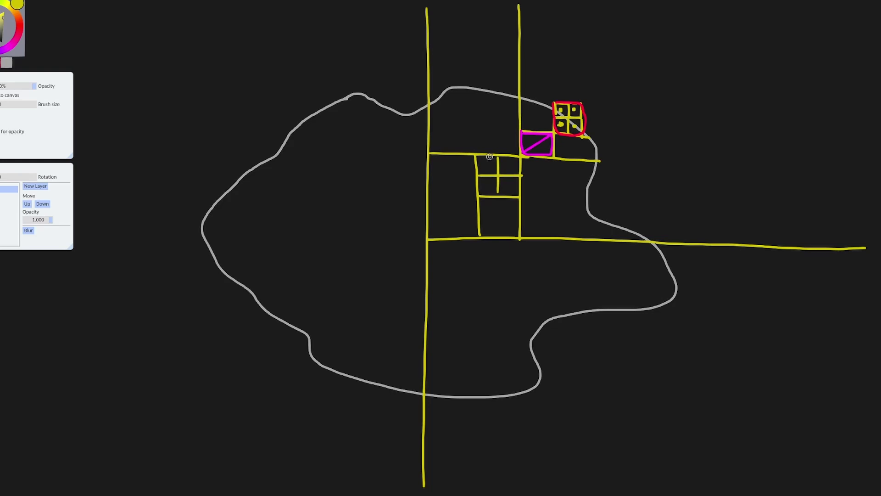
{"action": "left_click_drag", "start_coordinate": [478, 155], "coordinate": [494, 173]}
{"action": "mouse_move", "coordinate": [499, 157]}
{"action": "left_mouse_down"}
{"action": "mouse_move", "coordinate": [517, 174]}
{"action": "mouse_move", "coordinate": [497, 194]}
{"action": "mouse_move", "coordinate": [519, 195]}
{"action": "left_mouse_up"}
{"action": "key", "text": "ctrl+z"}
{"action": "key", "text": "ctrl+z"}
{"action": "key", "text": "ctrl+z"}
{"action": "key", "text": "ctrl+z"}
{"action": "key", "text": "ctrl+z"}
{"action": "key", "text": "ctrl+z"}
{"action": "mouse_move", "coordinate": [477, 156]}
{"action": "left_mouse_down"}
{"action": "mouse_move", "coordinate": [512, 155]}
{"action": "mouse_move", "coordinate": [479, 154]}
{"action": "mouse_move", "coordinate": [514, 196]}
{"action": "left_mouse_up"}
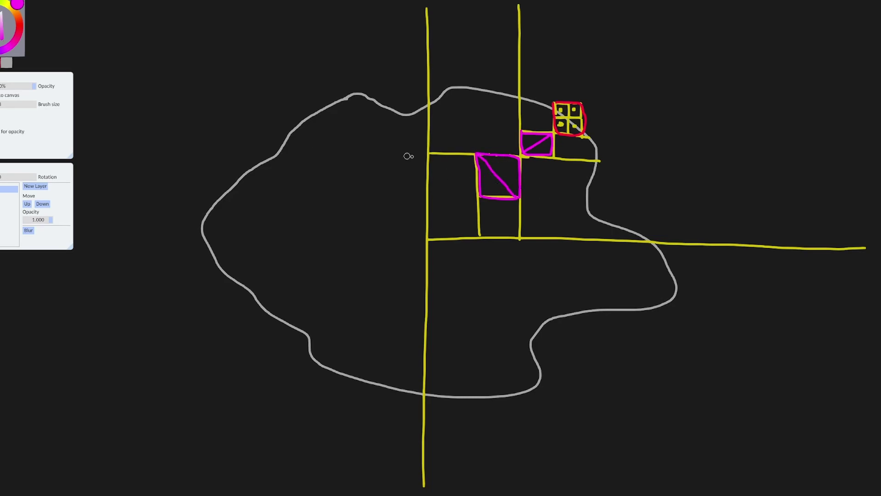
Split the left cell into yellow quarters with diagonals, then outline it in magenta.
{"action": "left_click", "coordinate": [0, 63]}
{"action": "left_click_drag", "start_coordinate": [429, 197], "coordinate": [477, 197]}
{"action": "left_click_drag", "start_coordinate": [452, 160], "coordinate": [451, 191]}
{"action": "left_click_drag", "start_coordinate": [432, 176], "coordinate": [474, 179]}
{"action": "left_click_drag", "start_coordinate": [433, 157], "coordinate": [446, 175]}
{"action": "mouse_move", "coordinate": [454, 159]}
{"action": "left_mouse_down"}
{"action": "mouse_move", "coordinate": [474, 180]}
{"action": "mouse_move", "coordinate": [450, 194]}
{"action": "mouse_move", "coordinate": [466, 193]}
{"action": "left_mouse_up"}
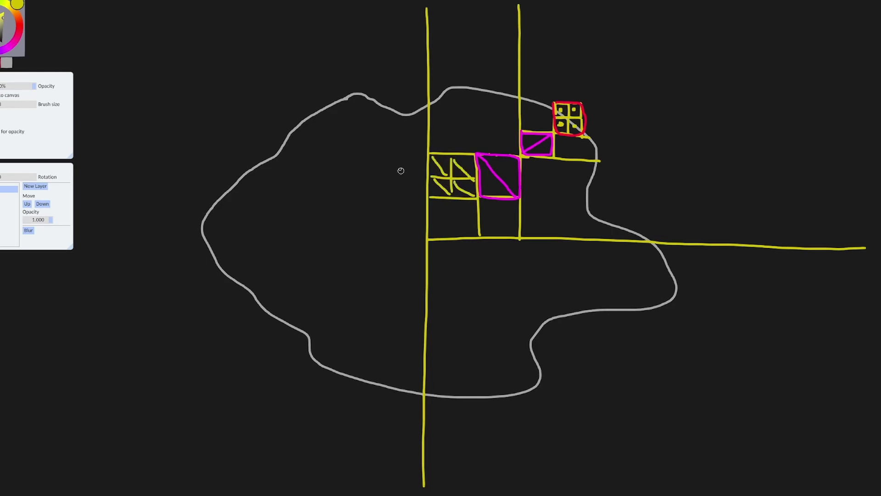
{"action": "key", "text": "ctrl+z"}
{"action": "key", "text": "ctrl+z"}
{"action": "key", "text": "ctrl+z"}
{"action": "key", "text": "ctrl+z"}
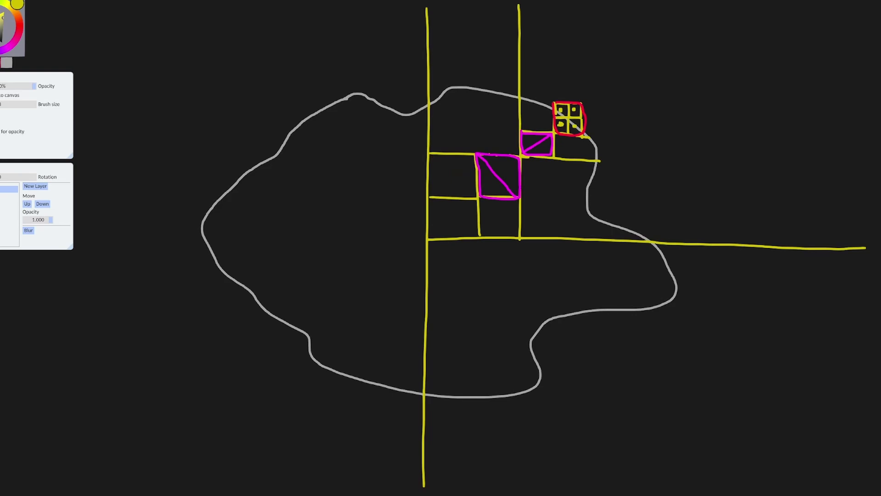
{"action": "left_click", "coordinate": [1, 63]}
{"action": "mouse_move", "coordinate": [431, 157]}
{"action": "left_mouse_down"}
{"action": "mouse_move", "coordinate": [461, 198]}
{"action": "mouse_move", "coordinate": [478, 159]}
{"action": "mouse_move", "coordinate": [475, 195]}
{"action": "mouse_move", "coordinate": [449, 234]}
{"action": "mouse_move", "coordinate": [483, 219]}
{"action": "mouse_move", "coordinate": [445, 213]}
{"action": "mouse_move", "coordinate": [448, 236]}
{"action": "left_mouse_up"}
Outline the two cells below the magenta squares, starting their diagonals.
{"action": "left_click", "coordinate": [0, 63]}
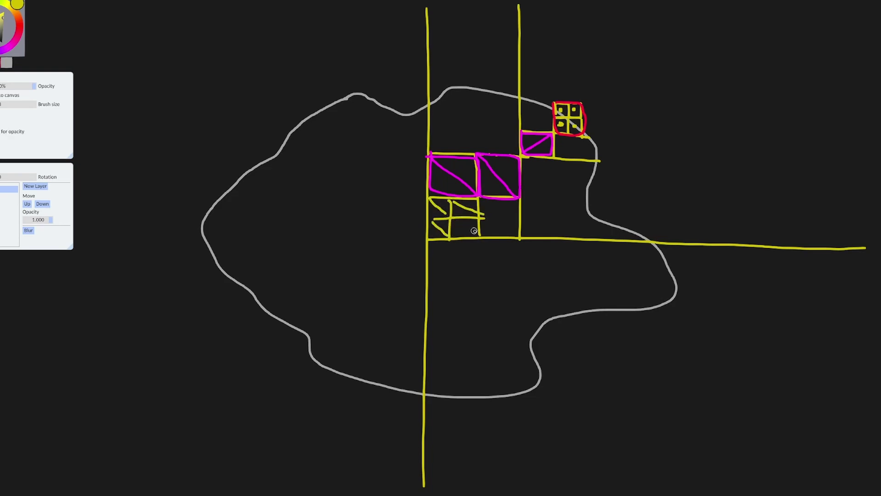
{"action": "key", "text": "ctrl+z"}
{"action": "key", "text": "ctrl+z"}
{"action": "key", "text": "ctrl+z"}
{"action": "key", "text": "ctrl+z"}
{"action": "key", "text": "ctrl+z"}
{"action": "mouse_move", "coordinate": [430, 198]}
{"action": "left_mouse_down"}
{"action": "mouse_move", "coordinate": [431, 232]}
{"action": "mouse_move", "coordinate": [452, 238]}
{"action": "mouse_move", "coordinate": [480, 227]}
{"action": "mouse_move", "coordinate": [468, 198]}
{"action": "mouse_move", "coordinate": [431, 199]}
{"action": "mouse_move", "coordinate": [476, 230]}
{"action": "left_mouse_up"}
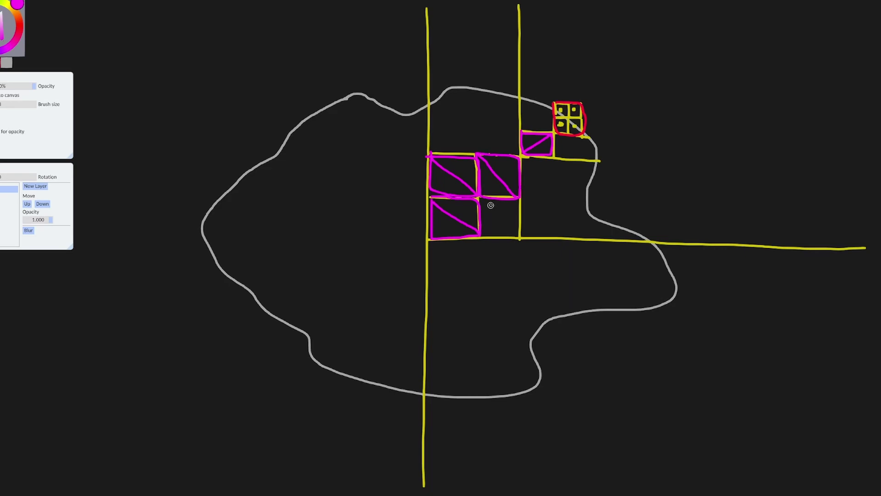
{"action": "mouse_move", "coordinate": [481, 199]}
{"action": "left_mouse_down"}
{"action": "mouse_move", "coordinate": [481, 233]}
{"action": "mouse_move", "coordinate": [520, 237]}
{"action": "mouse_move", "coordinate": [473, 197]}
{"action": "mouse_move", "coordinate": [517, 239]}
{"action": "left_mouse_up"}
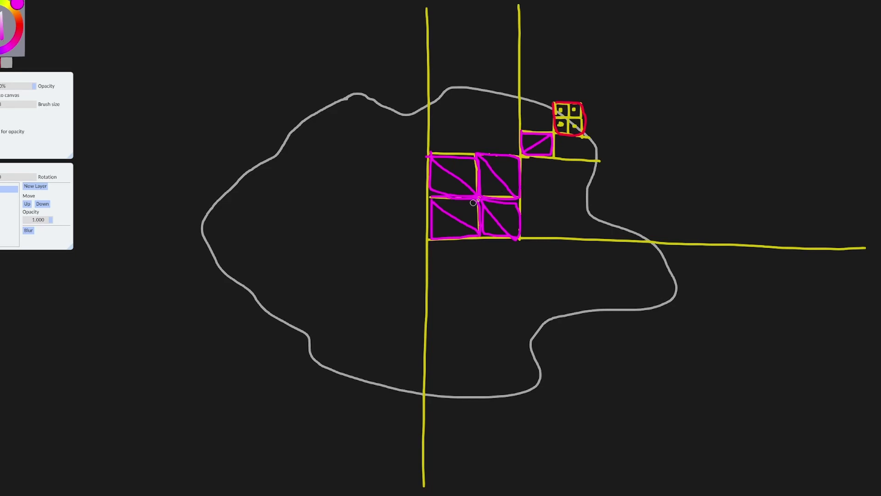
Erase the magenta cells, redraw the yellow grid lines, and re-outline the left cell in magenta.
{"action": "left_click", "coordinate": [0, 62]}
{"action": "key", "text": "e"}
{"action": "left_click_drag", "start_coordinate": [461, 177], "coordinate": [442, 163]}
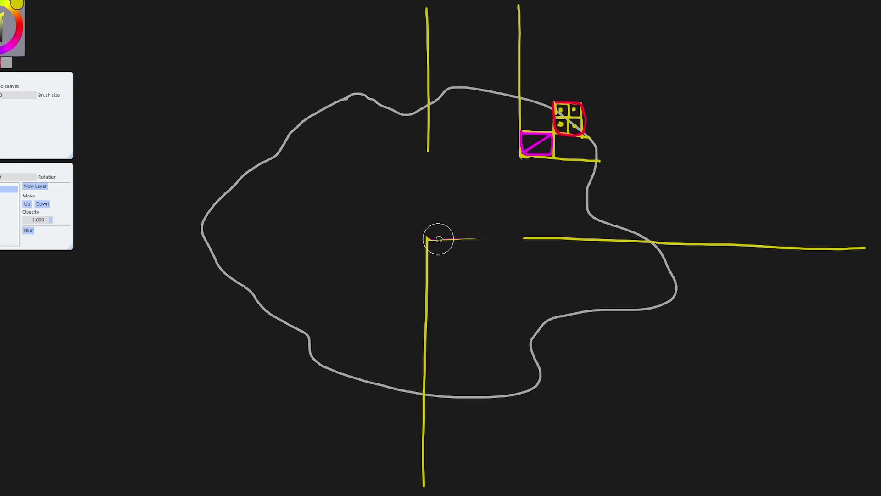
{"action": "key", "text": "b"}
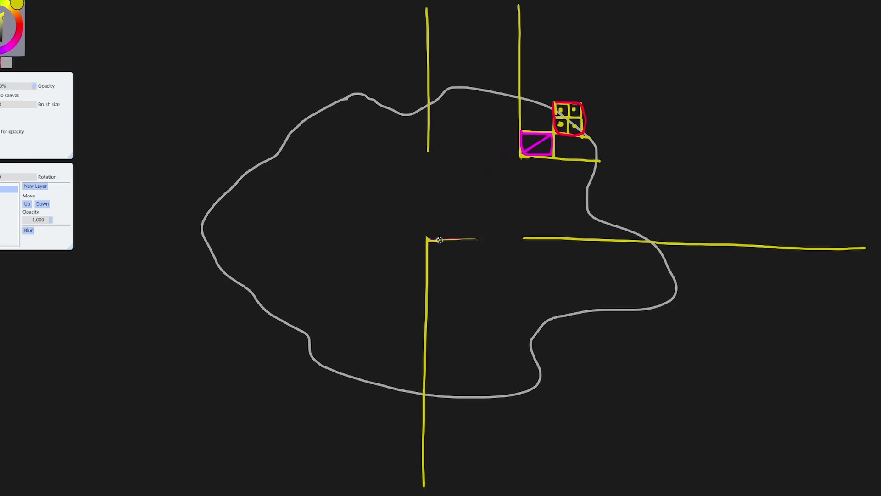
{"action": "left_click_drag", "start_coordinate": [439, 240], "coordinate": [526, 239]}
{"action": "left_click_drag", "start_coordinate": [427, 154], "coordinate": [429, 186]}
{"action": "mouse_move", "coordinate": [525, 202]}
{"action": "left_mouse_down"}
{"action": "mouse_move", "coordinate": [519, 162]}
{"action": "mouse_move", "coordinate": [484, 162]}
{"action": "mouse_move", "coordinate": [515, 244]}
{"action": "left_mouse_up"}
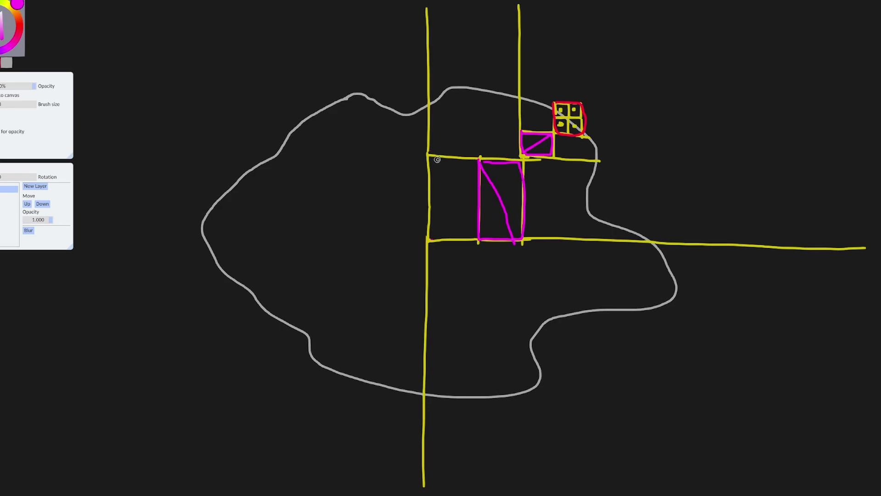
{"action": "mouse_move", "coordinate": [430, 158]}
{"action": "left_mouse_down"}
{"action": "mouse_move", "coordinate": [429, 230]}
{"action": "mouse_move", "coordinate": [480, 172]}
{"action": "mouse_move", "coordinate": [471, 236]}
{"action": "left_mouse_up"}
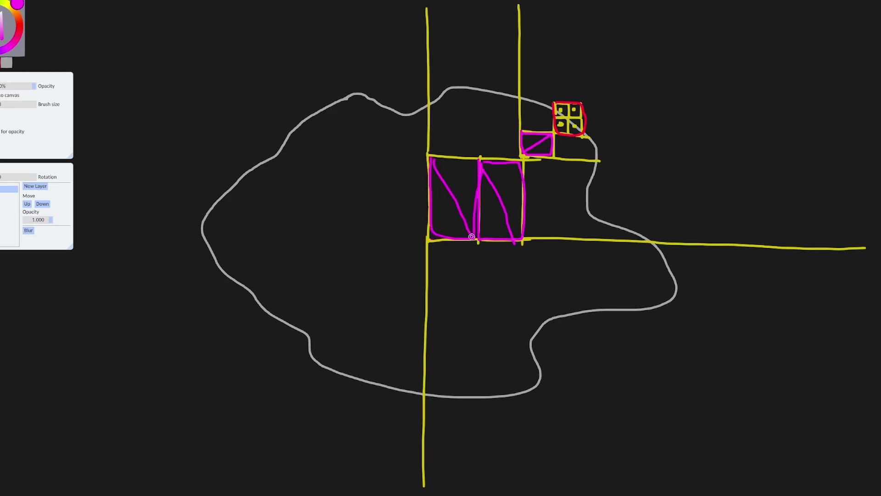
{"action": "left_click_drag", "start_coordinate": [435, 158], "coordinate": [478, 160]}
{"action": "key", "text": "ctrl+z"}
{"action": "key", "text": "ctrl+z"}
{"action": "key", "text": "ctrl+z"}
{"action": "key", "text": "ctrl+z"}
{"action": "key", "text": "ctrl+z"}
{"action": "key", "text": "ctrl+z"}
{"action": "key", "text": "ctrl+z"}
{"action": "mouse_move", "coordinate": [431, 162]}
{"action": "left_mouse_down"}
{"action": "mouse_move", "coordinate": [429, 203]}
{"action": "mouse_move", "coordinate": [514, 242]}
{"action": "left_mouse_up"}
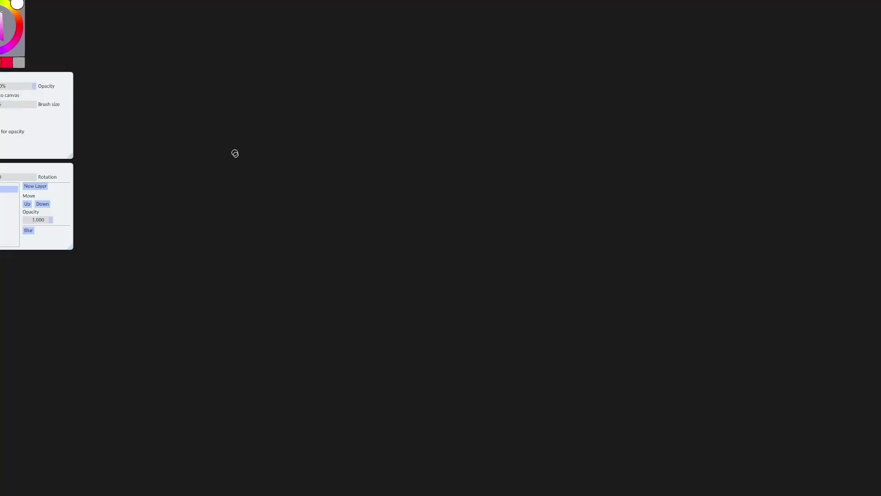
Draw the cat's head as an ellipse with ears, eyes and mouth.
{"action": "mouse_move", "coordinate": [281, 185]}
{"action": "left_mouse_down"}
{"action": "mouse_move", "coordinate": [432, 299]}
{"action": "mouse_move", "coordinate": [305, 167]}
{"action": "left_mouse_up"}
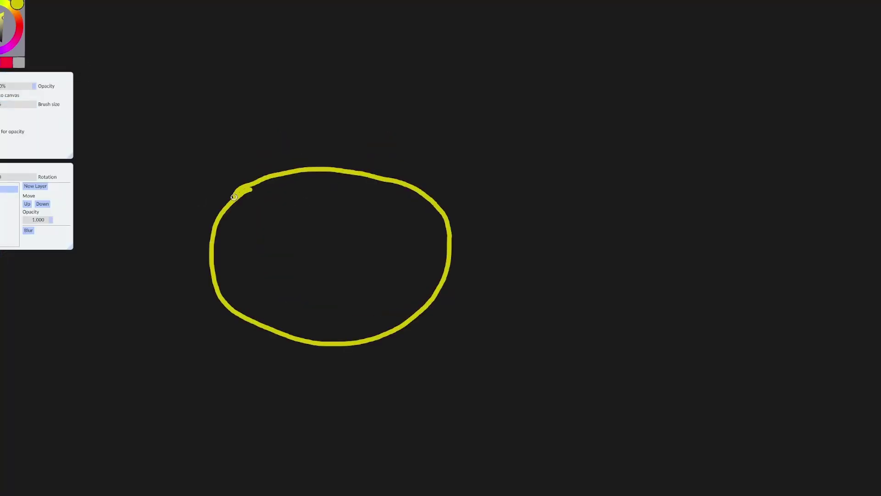
{"action": "left_click_drag", "start_coordinate": [229, 202], "coordinate": [313, 168]}
{"action": "mouse_move", "coordinate": [370, 176]}
{"action": "left_mouse_down"}
{"action": "mouse_move", "coordinate": [456, 121]}
{"action": "mouse_move", "coordinate": [452, 230]}
{"action": "left_mouse_up"}
{"action": "left_click_drag", "start_coordinate": [252, 244], "coordinate": [300, 250]}
{"action": "left_click_drag", "start_coordinate": [355, 257], "coordinate": [404, 267]}
{"action": "left_click_drag", "start_coordinate": [304, 267], "coordinate": [338, 274]}
Outline the letters M, E, O and W of MEOW beside the cat.
{"action": "mouse_move", "coordinate": [444, 328]}
{"action": "left_mouse_down"}
{"action": "mouse_move", "coordinate": [600, 203]}
{"action": "mouse_move", "coordinate": [514, 246]}
{"action": "mouse_move", "coordinate": [444, 328]}
{"action": "left_mouse_up"}
{"action": "mouse_move", "coordinate": [665, 338]}
{"action": "left_mouse_down"}
{"action": "mouse_move", "coordinate": [767, 277]}
{"action": "mouse_move", "coordinate": [672, 325]}
{"action": "left_mouse_up"}
{"action": "left_click_drag", "start_coordinate": [417, 380], "coordinate": [409, 459]}
{"action": "mouse_move", "coordinate": [428, 405]}
{"action": "left_mouse_down"}
{"action": "mouse_move", "coordinate": [450, 399]}
{"action": "mouse_move", "coordinate": [427, 420]}
{"action": "left_mouse_up"}
{"action": "mouse_move", "coordinate": [515, 388]}
{"action": "left_mouse_down"}
{"action": "mouse_move", "coordinate": [626, 440]}
{"action": "mouse_move", "coordinate": [516, 407]}
{"action": "left_mouse_up"}
Fill the cat white and add black caret eyes, nose, mouth and ear dots.
{"action": "left_click", "coordinate": [1, 63]}
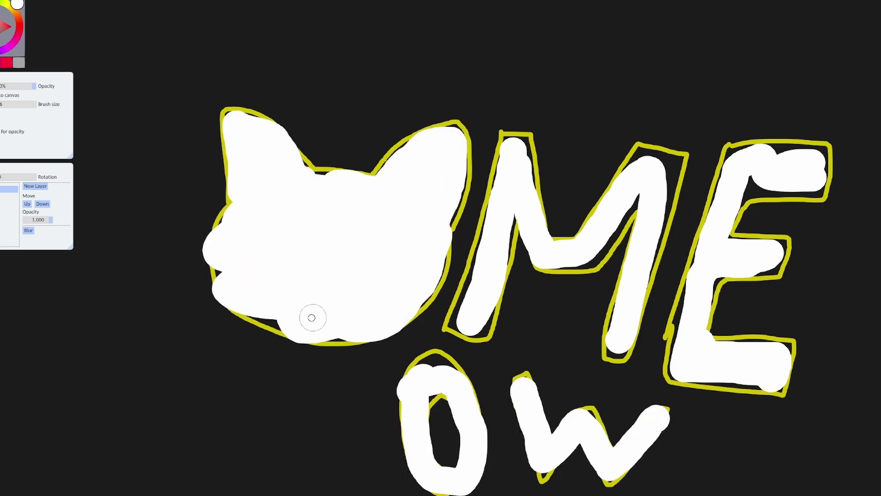
{"action": "left_click", "coordinate": [0, 63]}
{"action": "left_click", "coordinate": [285, 225]}
{"action": "left_click", "coordinate": [388, 232]}
{"action": "key", "text": "ctrl+z"}
{"action": "key", "text": "ctrl+z"}
{"action": "left_click_drag", "start_coordinate": [257, 230], "coordinate": [303, 234]}
{"action": "left_click_drag", "start_coordinate": [367, 237], "coordinate": [404, 247]}
{"action": "left_click_drag", "start_coordinate": [284, 285], "coordinate": [351, 291]}
{"action": "left_click", "coordinate": [435, 163]}
{"action": "left_click", "coordinate": [252, 149]}
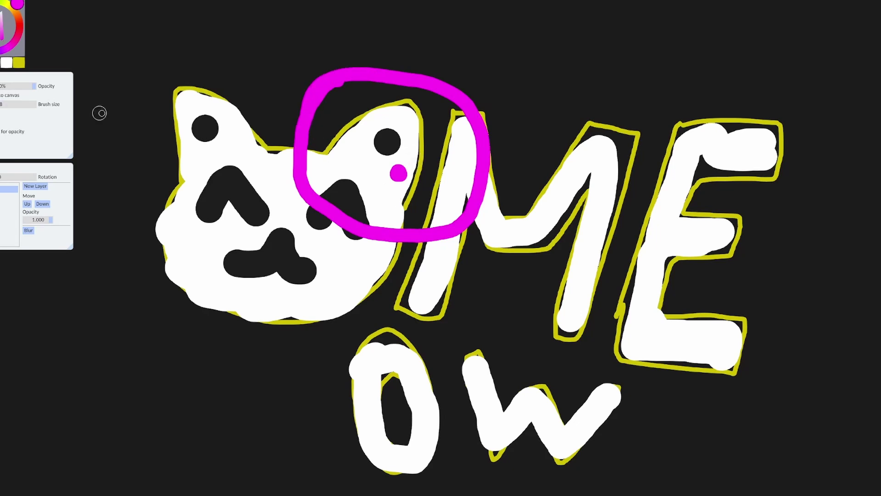
Erase inside the magenta circle by the ear, then trace the remaining outline in green.
{"action": "key", "text": "e"}
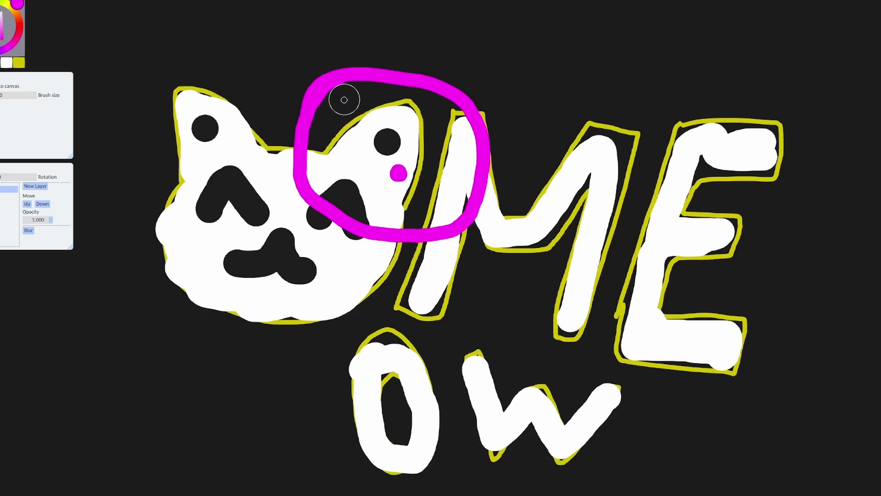
{"action": "mouse_move", "coordinate": [325, 127]}
{"action": "left_mouse_down"}
{"action": "mouse_move", "coordinate": [325, 175]}
{"action": "mouse_move", "coordinate": [352, 199]}
{"action": "mouse_move", "coordinate": [432, 215]}
{"action": "mouse_move", "coordinate": [453, 197]}
{"action": "mouse_move", "coordinate": [458, 136]}
{"action": "mouse_move", "coordinate": [391, 103]}
{"action": "mouse_move", "coordinate": [348, 169]}
{"action": "mouse_move", "coordinate": [409, 150]}
{"action": "mouse_move", "coordinate": [407, 193]}
{"action": "left_mouse_up"}
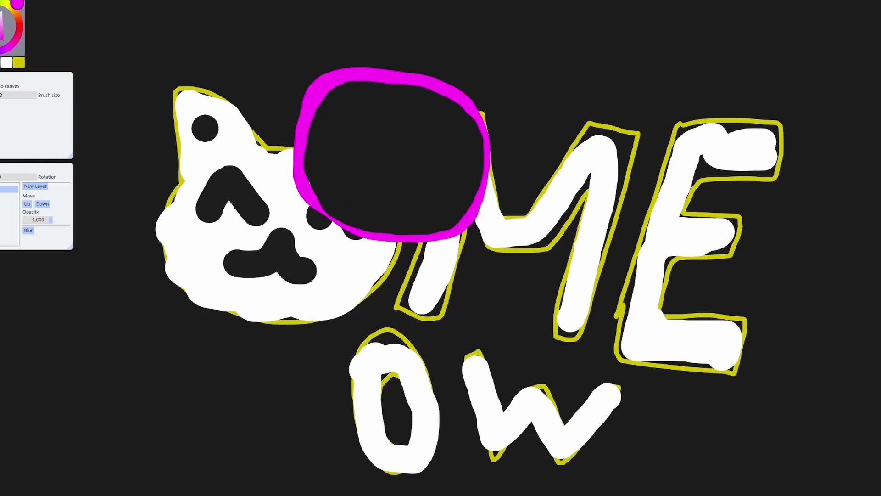
{"action": "left_click", "coordinate": [1, 38]}
{"action": "mouse_move", "coordinate": [177, 86]}
{"action": "left_mouse_down"}
{"action": "mouse_move", "coordinate": [285, 130]}
{"action": "mouse_move", "coordinate": [333, 111]}
{"action": "mouse_move", "coordinate": [407, 115]}
{"action": "mouse_move", "coordinate": [404, 221]}
{"action": "mouse_move", "coordinate": [197, 179]}
{"action": "left_mouse_up"}
{"action": "mouse_move", "coordinate": [419, 236]}
{"action": "left_mouse_down"}
{"action": "mouse_move", "coordinate": [452, 300]}
{"action": "mouse_move", "coordinate": [487, 253]}
{"action": "mouse_move", "coordinate": [579, 196]}
{"action": "mouse_move", "coordinate": [543, 332]}
{"action": "mouse_move", "coordinate": [627, 182]}
{"action": "mouse_move", "coordinate": [479, 113]}
{"action": "mouse_move", "coordinate": [429, 197]}
{"action": "mouse_move", "coordinate": [422, 243]}
{"action": "left_mouse_up"}
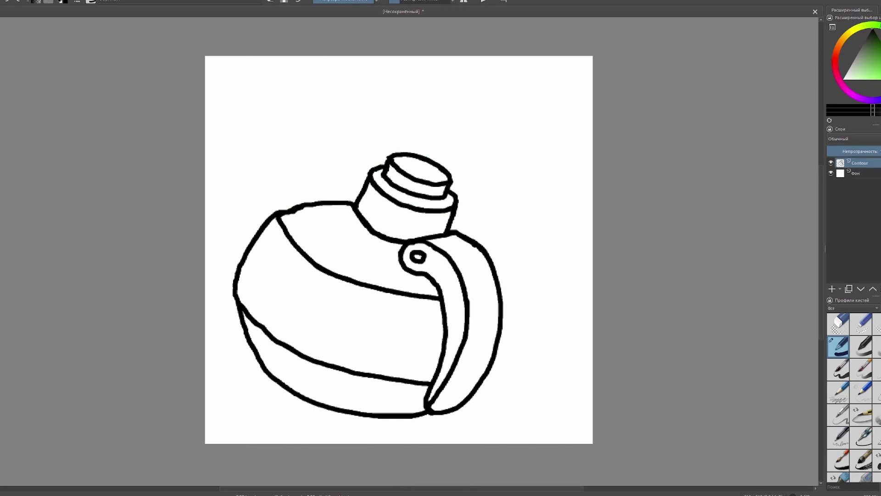
Paint the grenade's bottle body and lower band dark green, then choose tan for the clip.
{"action": "left_click", "coordinate": [872, 49]}
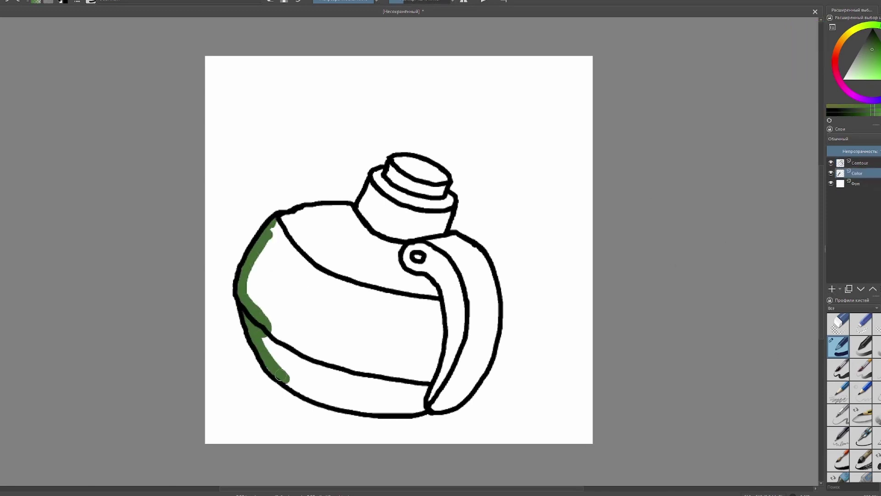
{"action": "left_click_drag", "start_coordinate": [422, 405], "coordinate": [259, 302]}
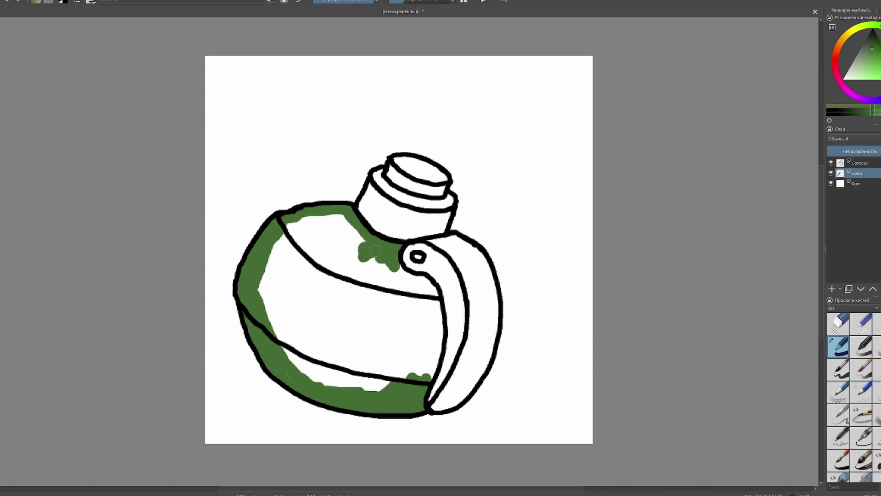
{"action": "mouse_move", "coordinate": [429, 369]}
{"action": "left_mouse_down"}
{"action": "mouse_move", "coordinate": [390, 275]}
{"action": "mouse_move", "coordinate": [321, 386]}
{"action": "mouse_move", "coordinate": [285, 276]}
{"action": "mouse_move", "coordinate": [355, 379]}
{"action": "left_mouse_up"}
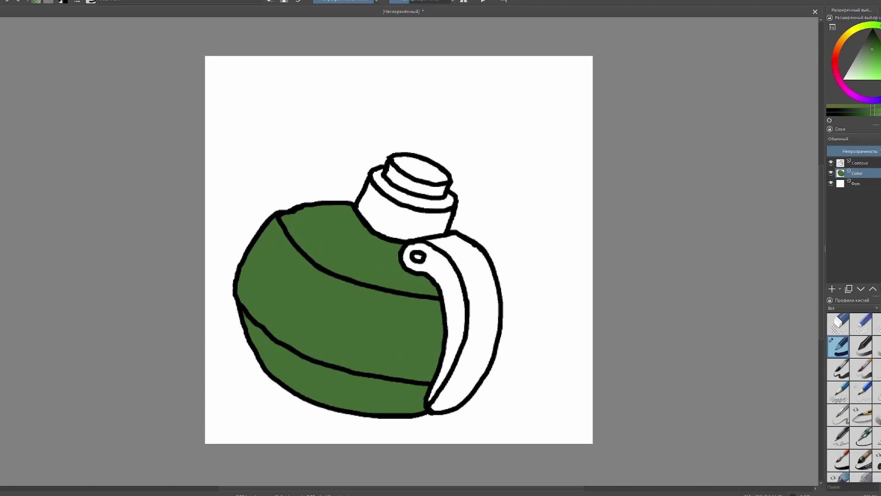
{"action": "left_click", "coordinate": [880, 65]}
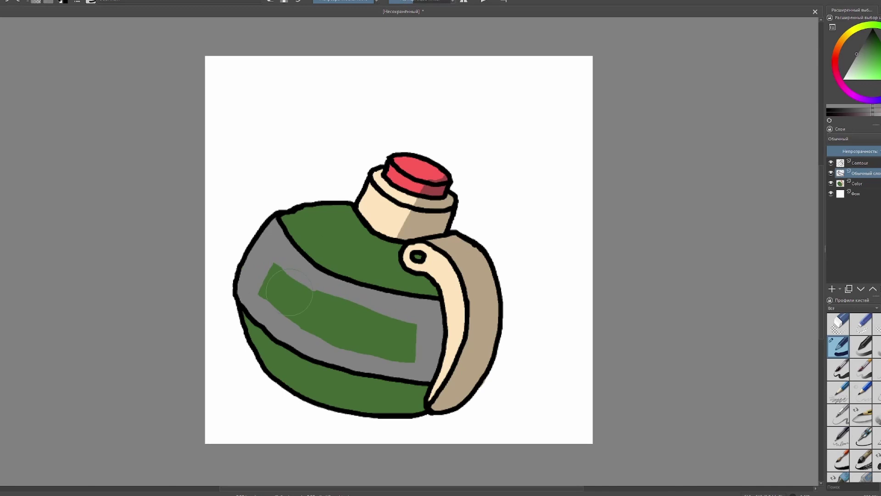
Cover the band's green patch in grey, add light-green body highlights, and shade the band dark grey.
{"action": "left_click_drag", "start_coordinate": [289, 291], "coordinate": [410, 346]}
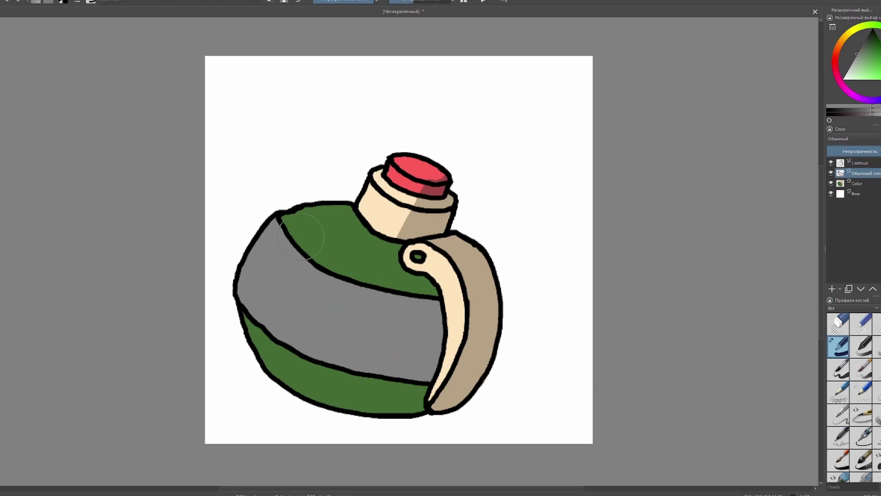
{"action": "left_click", "coordinate": [831, 173]}
{"action": "left_click", "coordinate": [872, 66]}
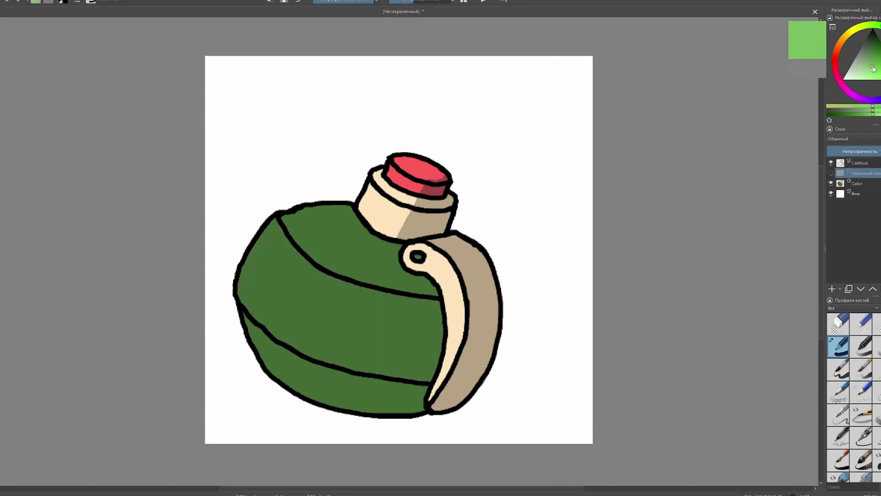
{"action": "mouse_move", "coordinate": [295, 244]}
{"action": "left_mouse_down"}
{"action": "mouse_move", "coordinate": [266, 257]}
{"action": "mouse_move", "coordinate": [264, 305]}
{"action": "mouse_move", "coordinate": [321, 385]}
{"action": "mouse_move", "coordinate": [371, 305]}
{"action": "mouse_move", "coordinate": [384, 305]}
{"action": "left_mouse_up"}
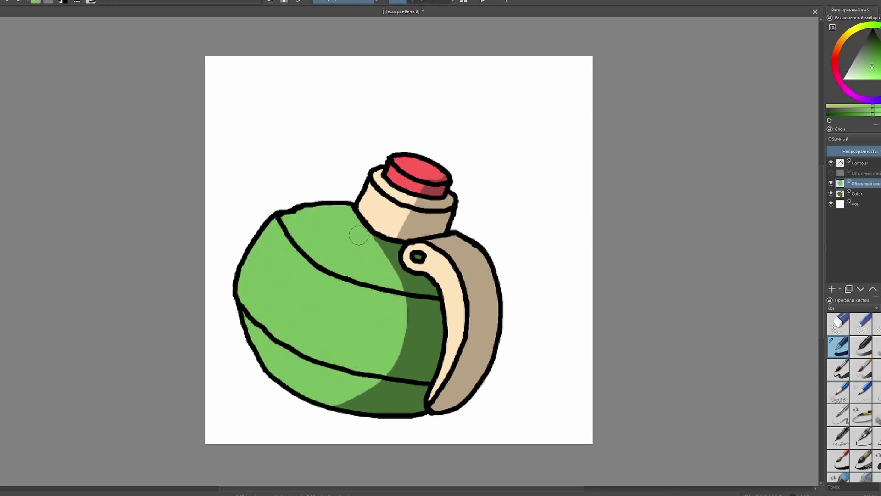
{"action": "left_click", "coordinate": [831, 173]}
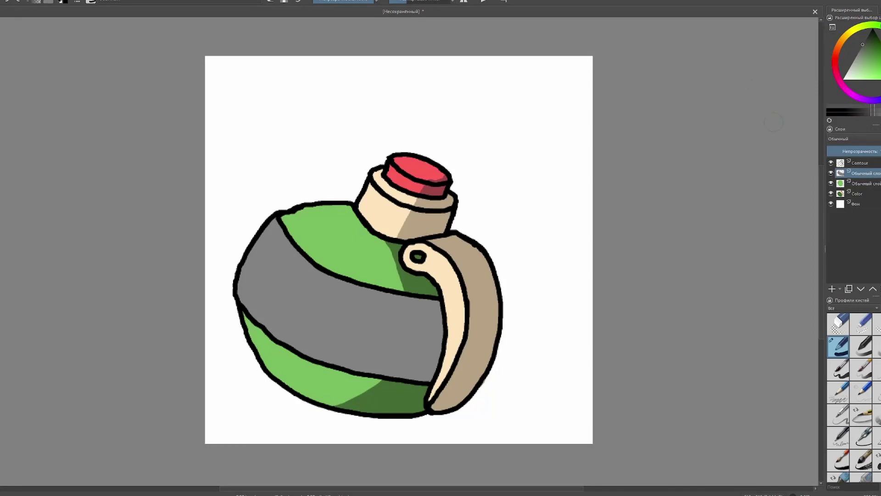
{"action": "left_click_drag", "start_coordinate": [416, 304], "coordinate": [421, 372]}
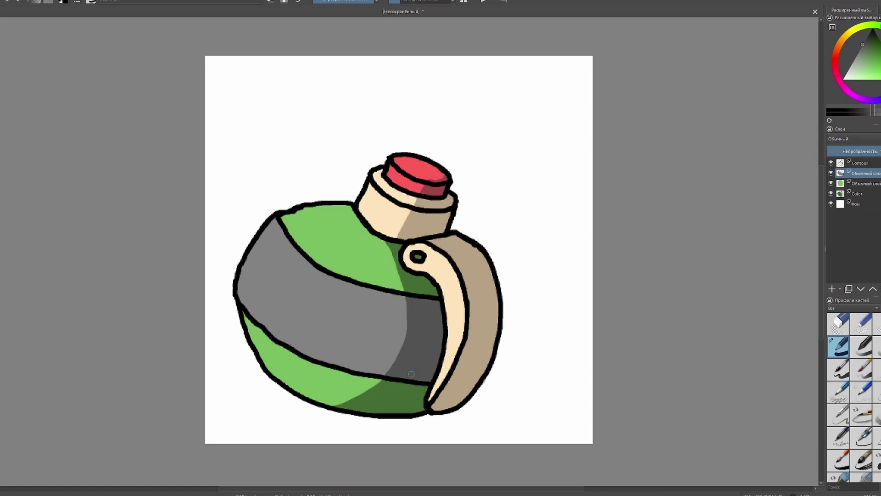
Group the four grenade layers and move the group up and to the right.
{"action": "left_click", "coordinate": [860, 163]}
{"action": "left_click", "coordinate": [855, 194], "text": "shift"}
{"action": "right_click", "coordinate": [852, 196]}
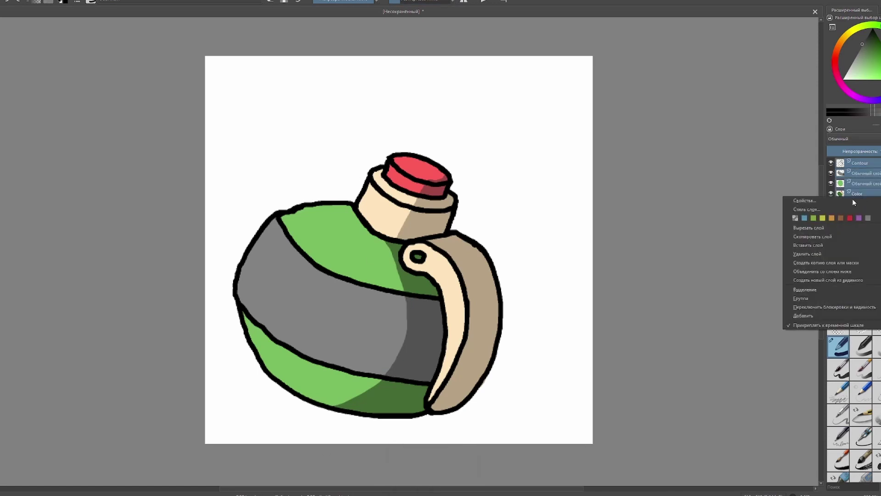
{"action": "mouse_move", "coordinate": [798, 297]}
{"action": "left_click", "coordinate": [688, 296]}
{"action": "key", "text": "t"}
{"action": "left_click_drag", "start_coordinate": [378, 305], "coordinate": [408, 278]}
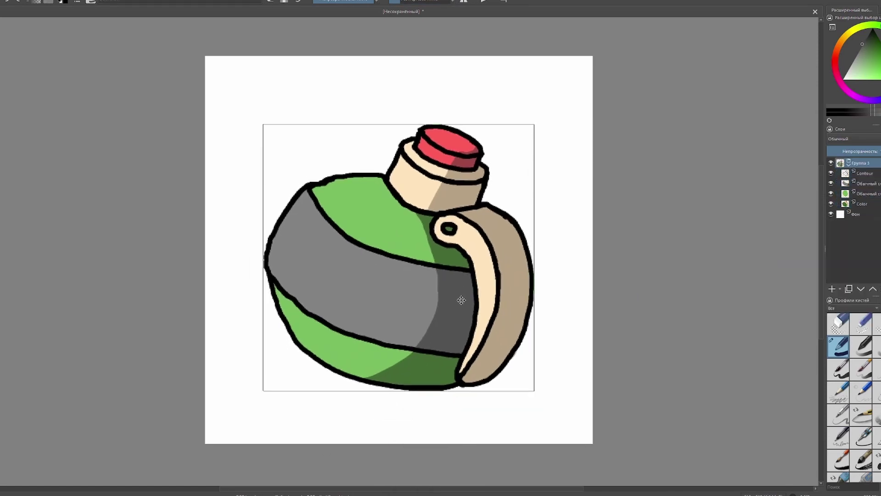